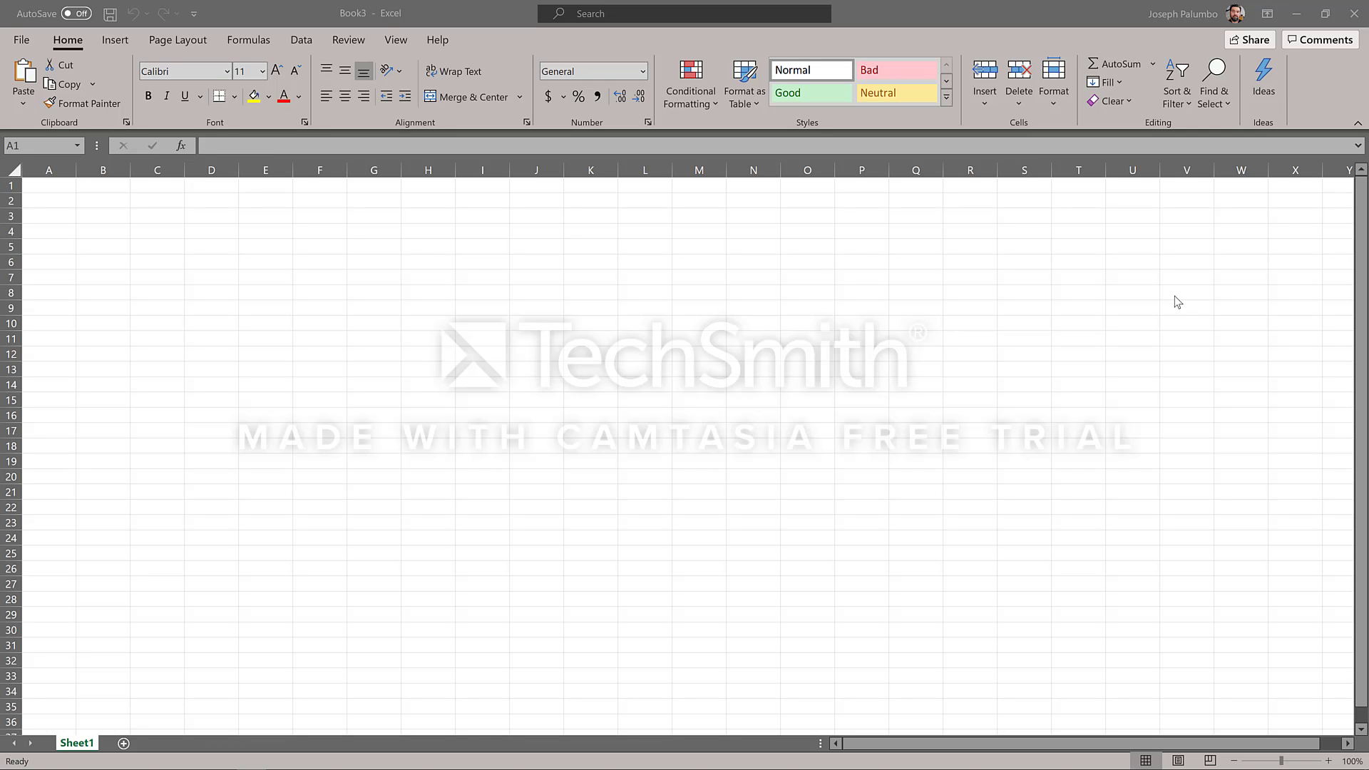
# Step: Switch to Firefox and examine the Wikipedia table of countries by population (United Nations)
pyautogui.hotkey('alt', 'Tab')
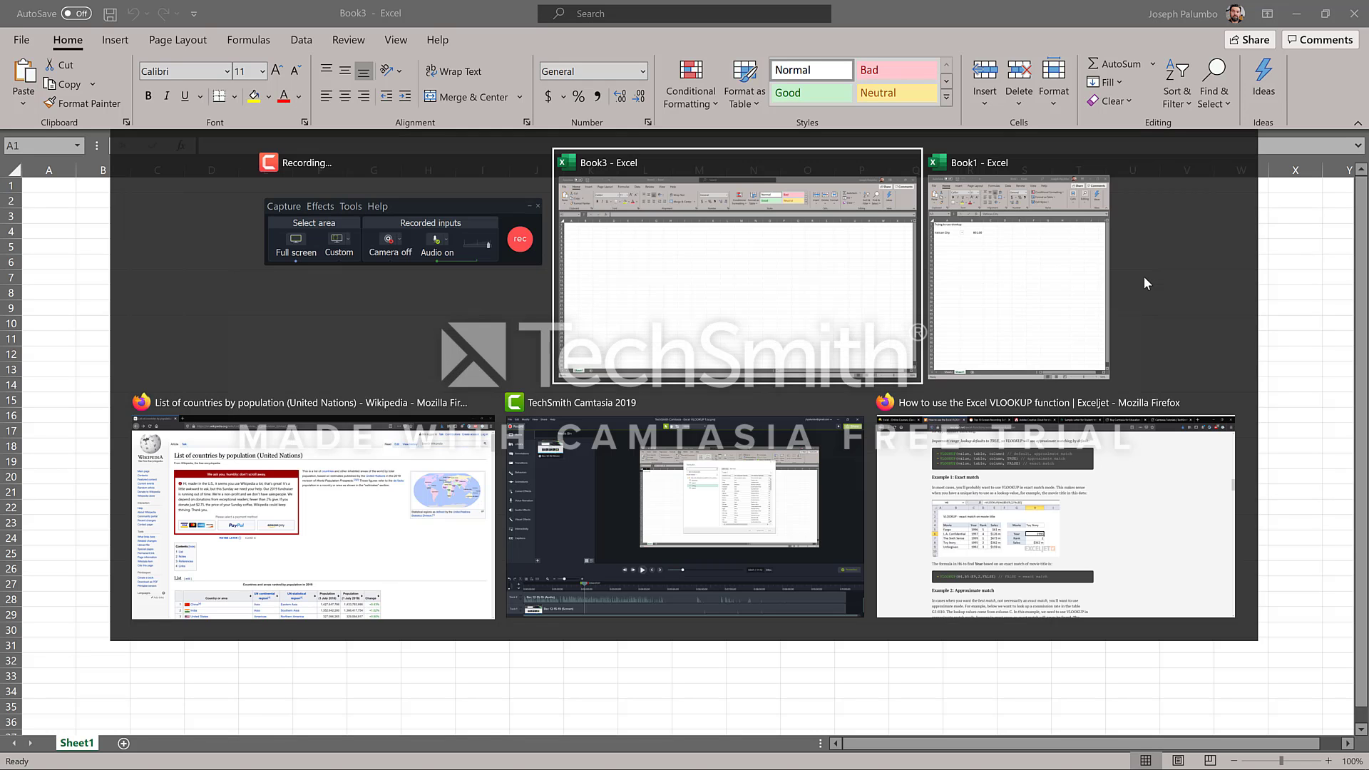
pyautogui.hotkey('alt', 'Tab')
pyautogui.hotkey('alt', 'Tab')
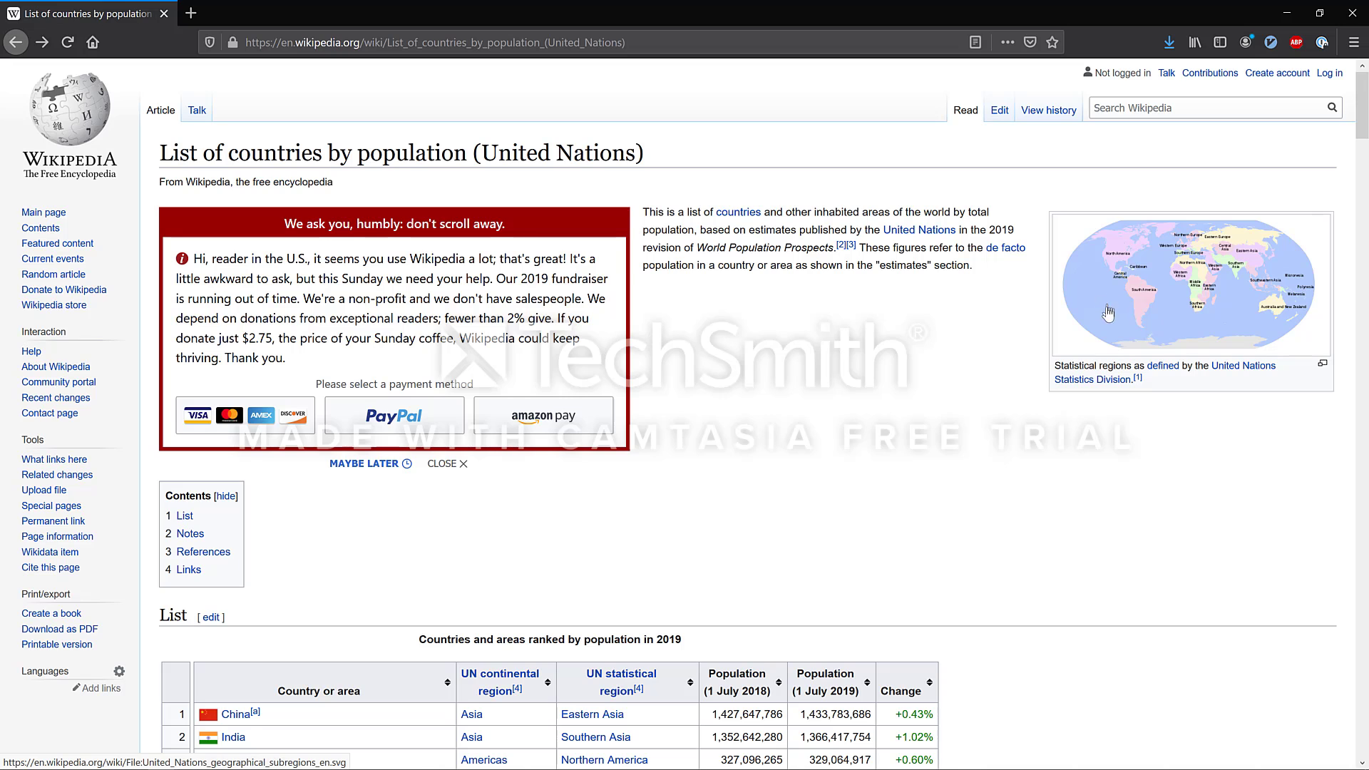
pyautogui.scroll(-4, 1098, 312)
pyautogui.scroll(4, 1098, 311)
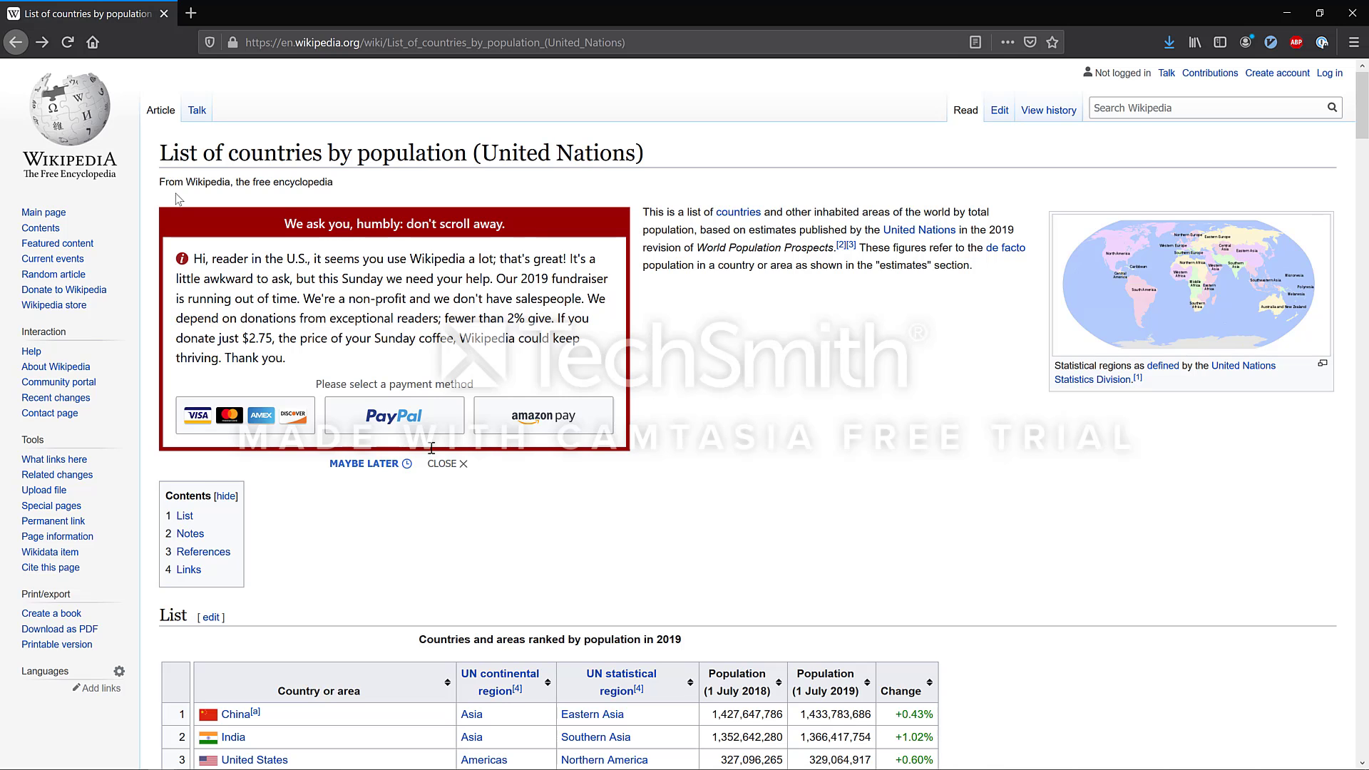
pyautogui.scroll(-4, 900, 478)
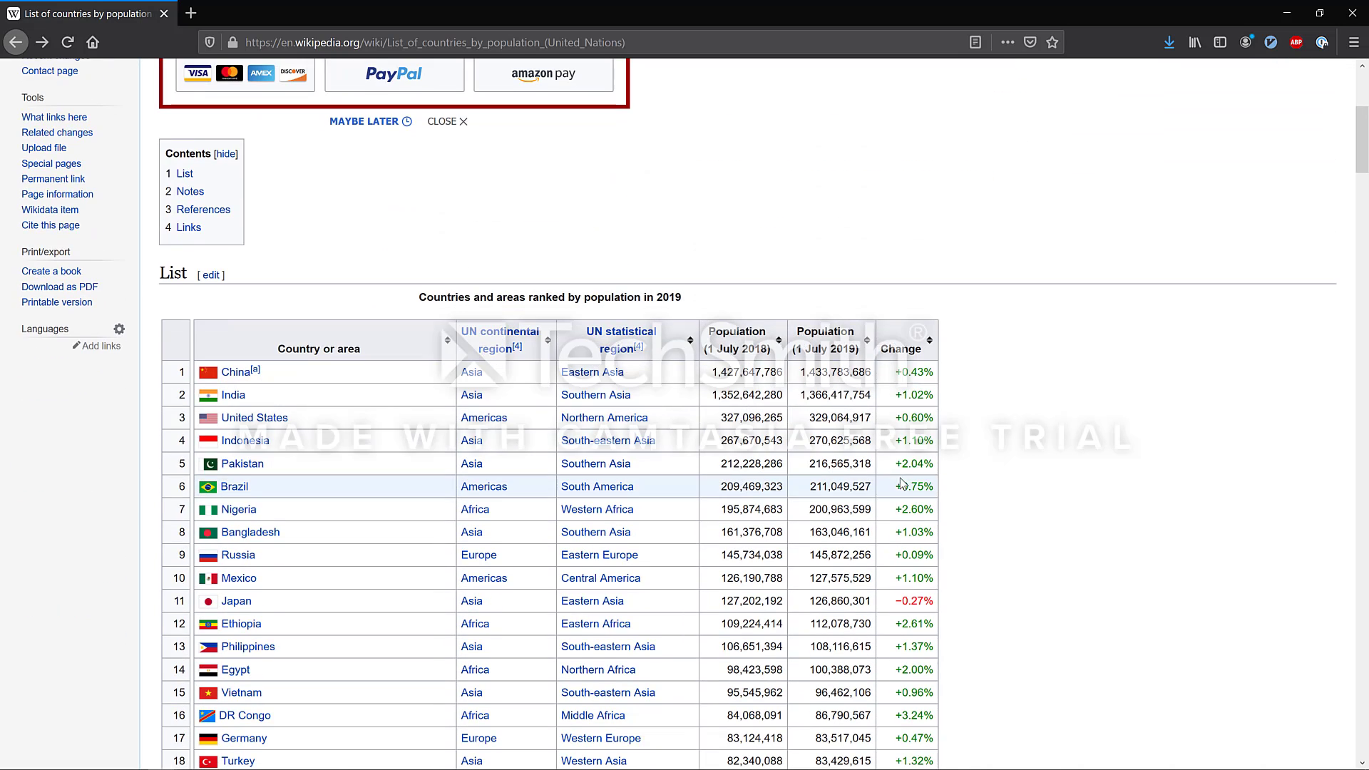
pyautogui.scroll(-3, 612, 411)
pyautogui.scroll(-4, 611, 411)
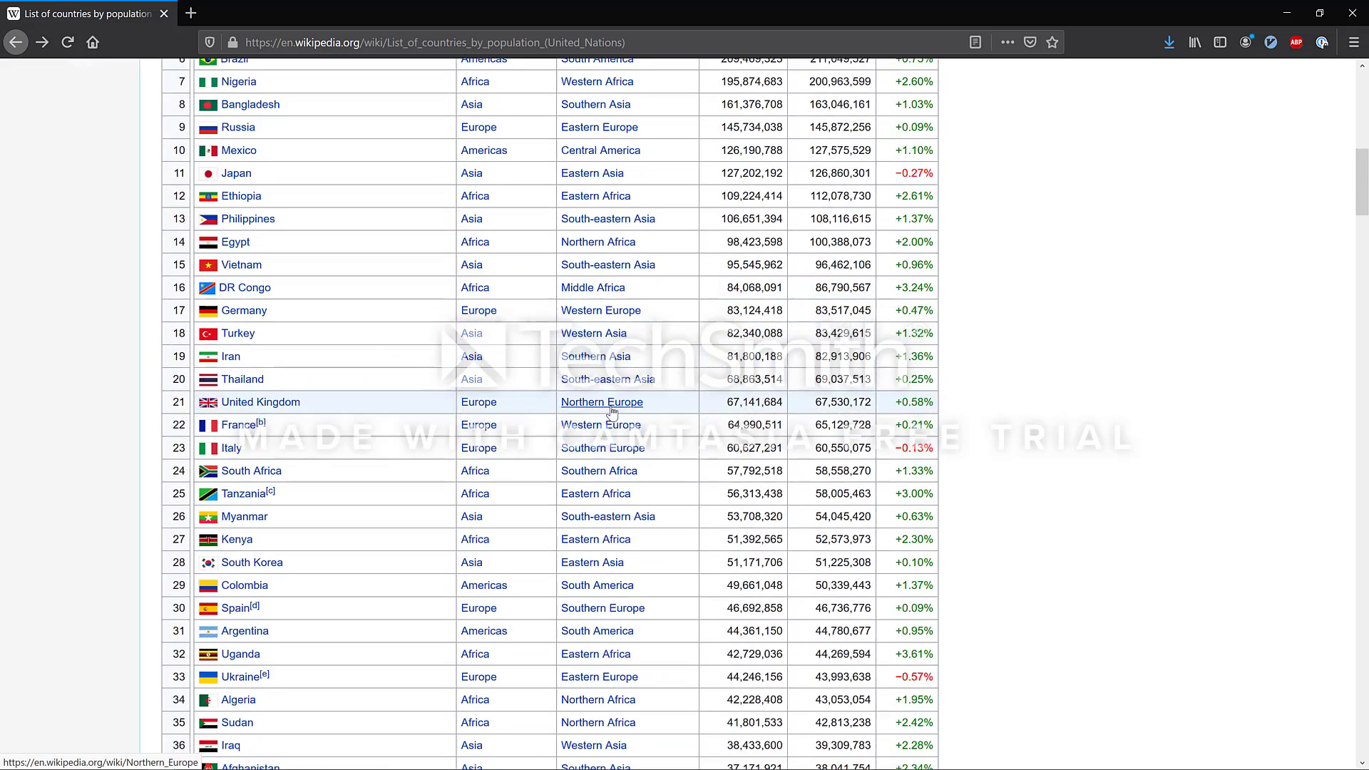
pyautogui.scroll(6, 411, 382)
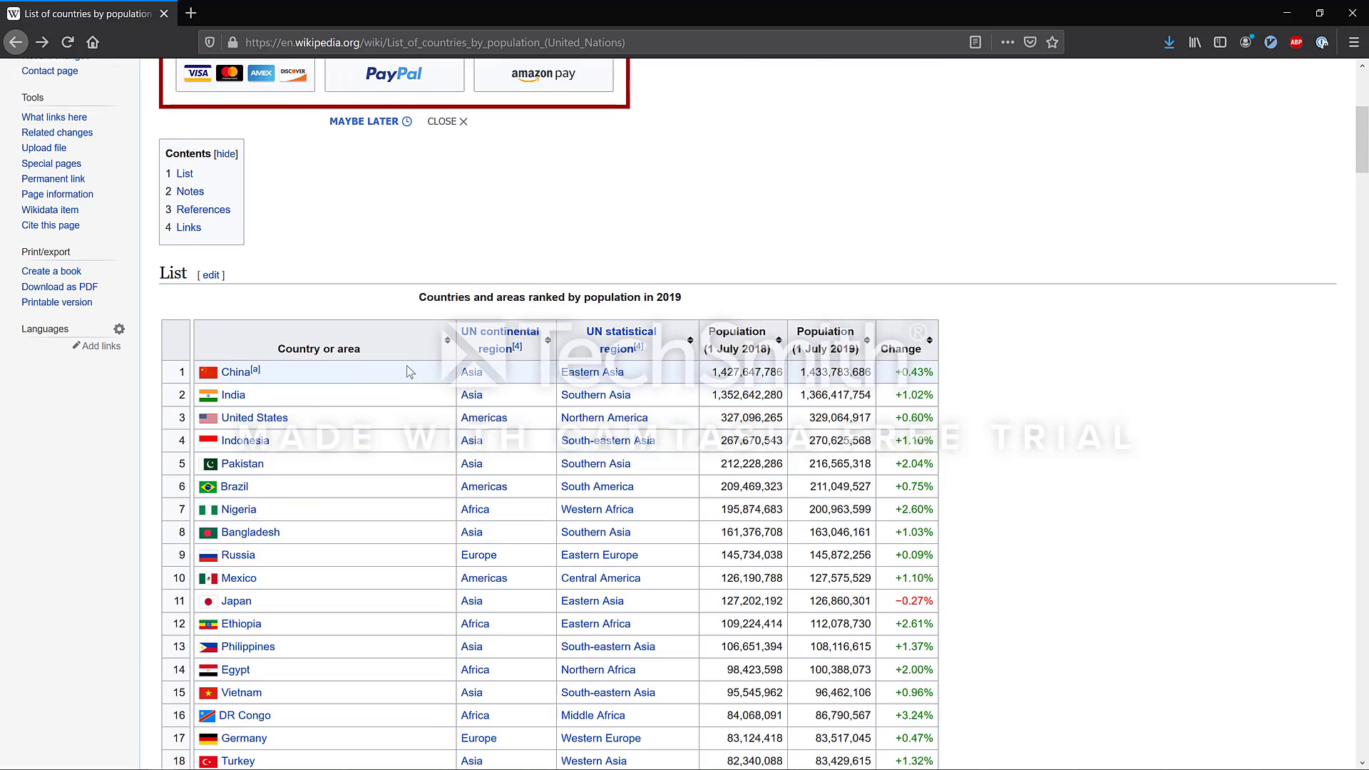
# Step: Copy the web address of the Wikipedia population page and switch back to the Book3 workbook in Excel
pyautogui.click(421, 42)
pyautogui.hotkey('ctrl', 'c')
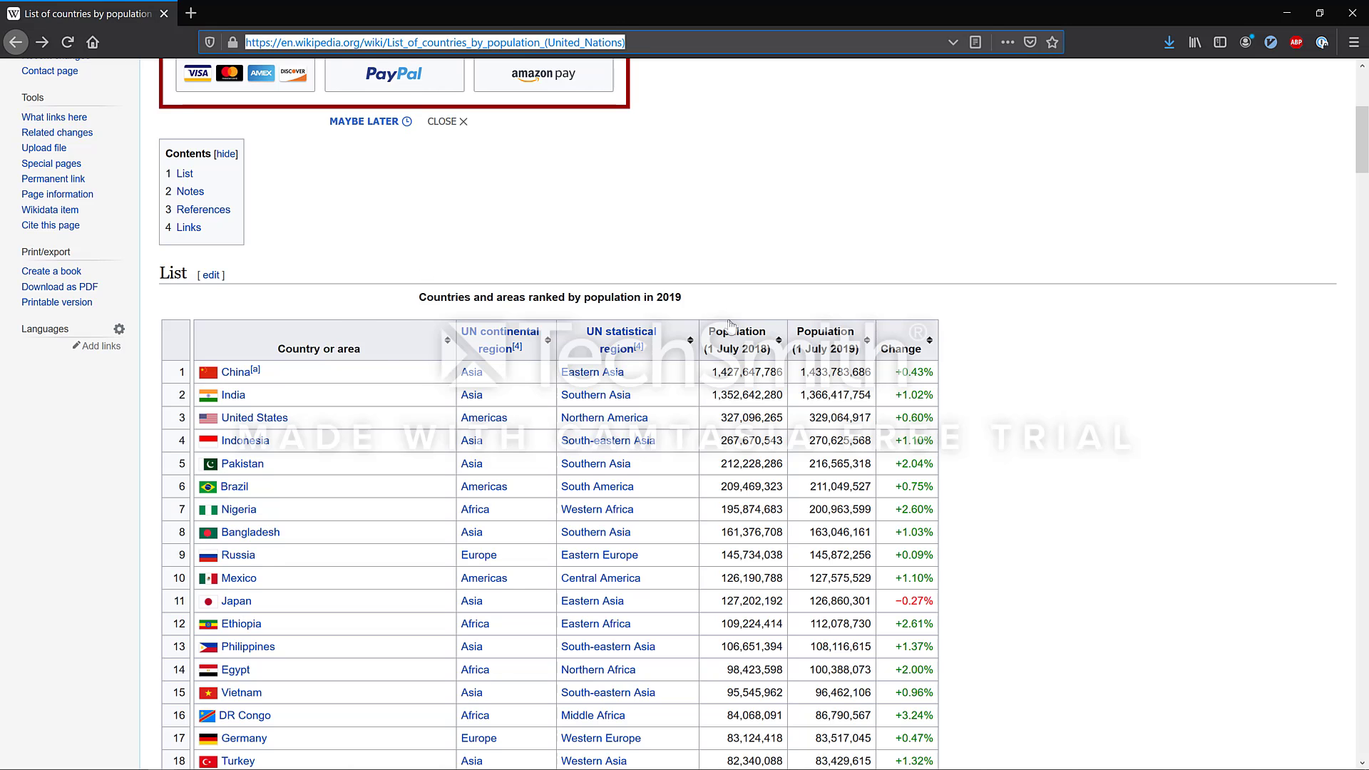
pyautogui.hotkey('alt', 'Tab')
pyautogui.hotkey('alt', 'Tab')
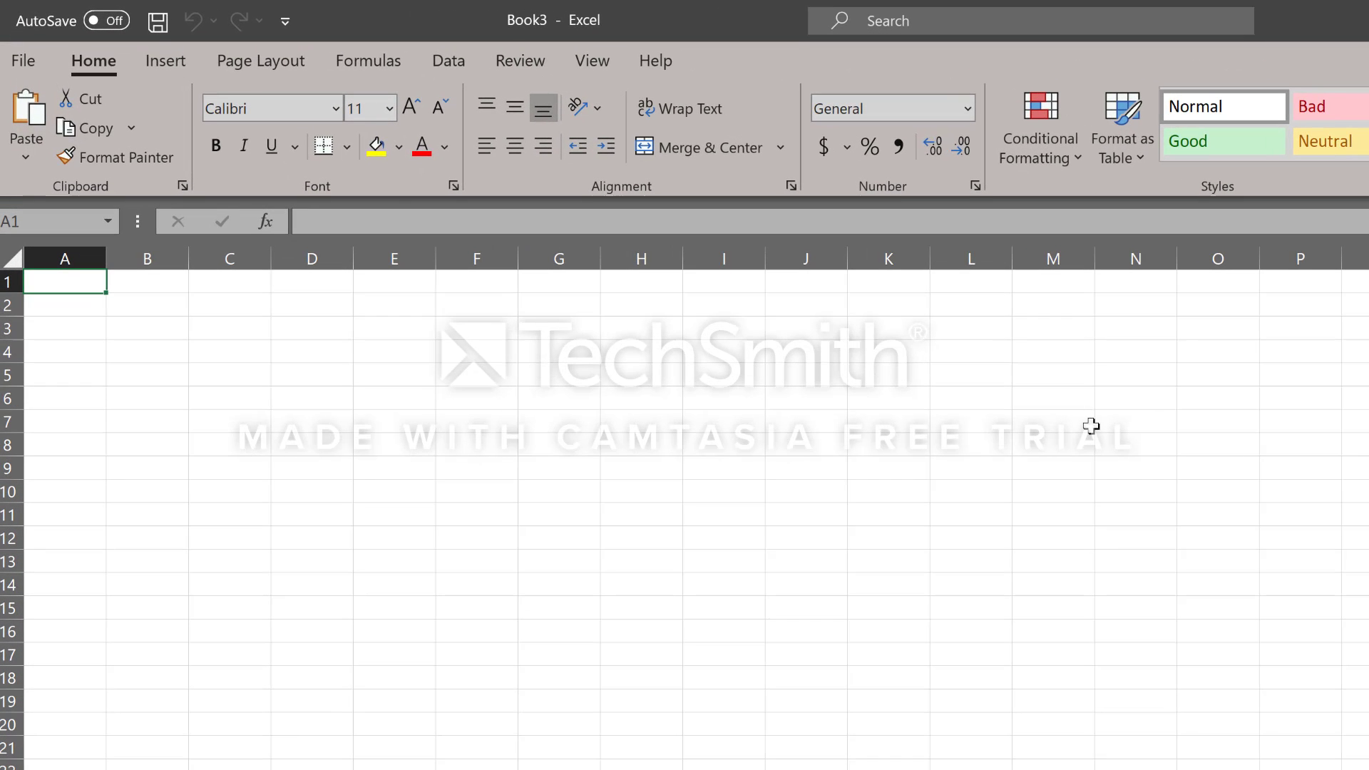
# Step: Start a data import from the web using the copied Wikipedia page address
pyautogui.click(462, 62)
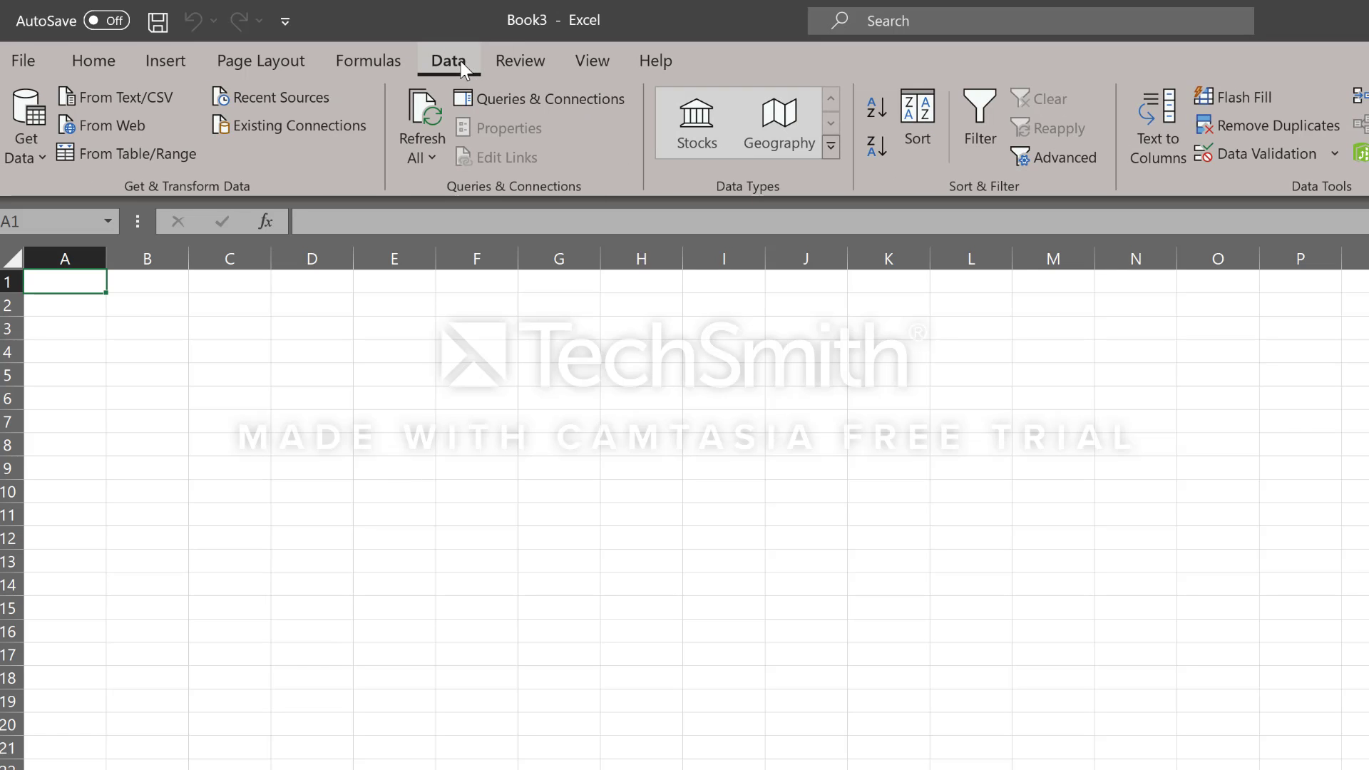
pyautogui.click(118, 127)
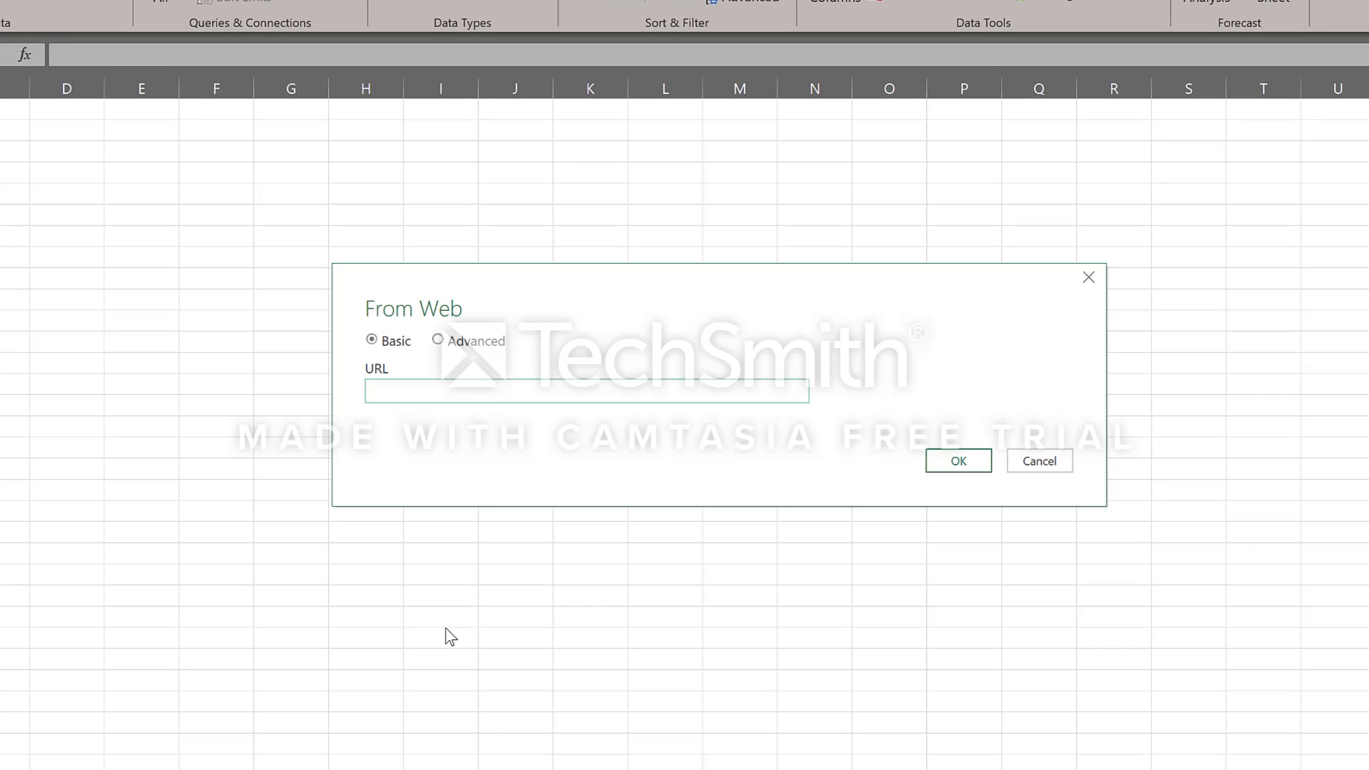
pyautogui.hotkey('ctrl', 'v')
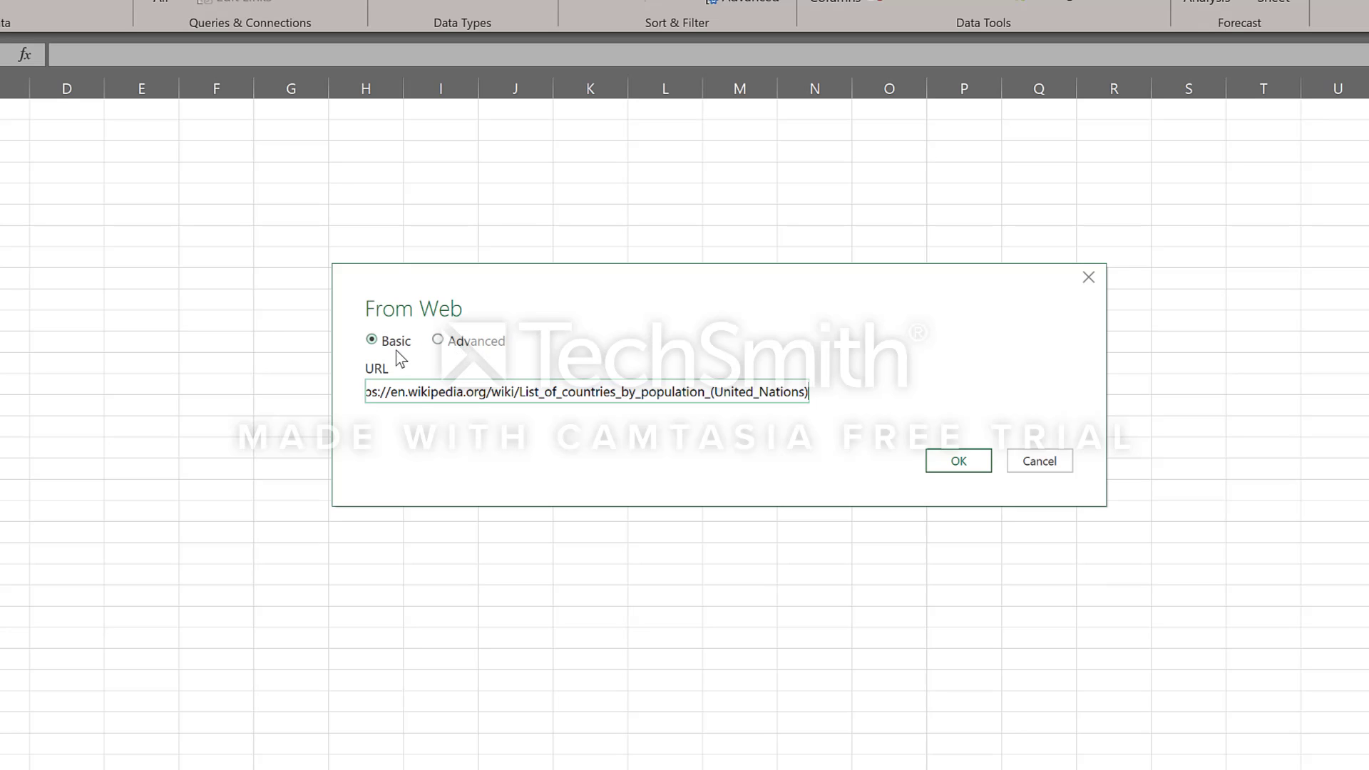
pyautogui.click(952, 465)
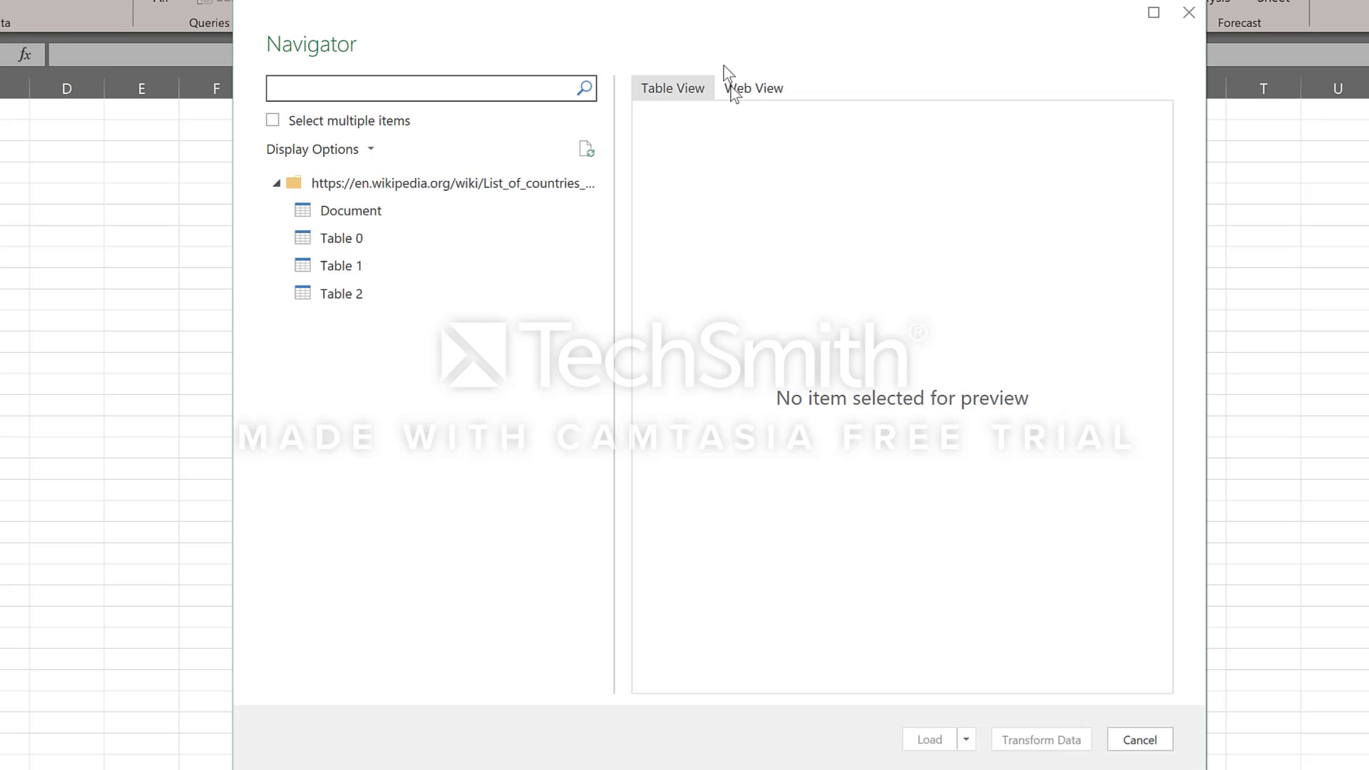
# Step: Examine the source page in the Navigator's Web View, including the population table, and return to Table View
pyautogui.click(742, 93)
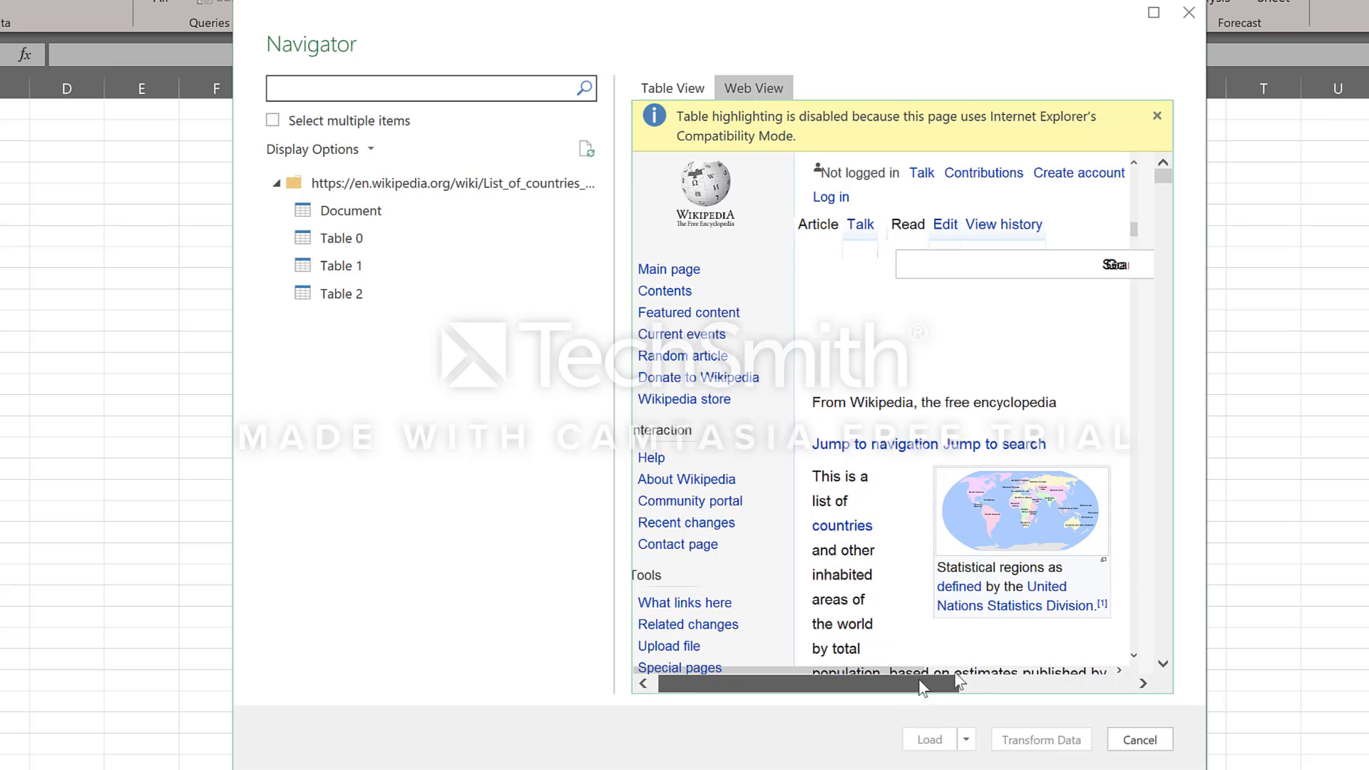
pyautogui.moveTo(920, 683); pyautogui.dragTo(1035, 683)
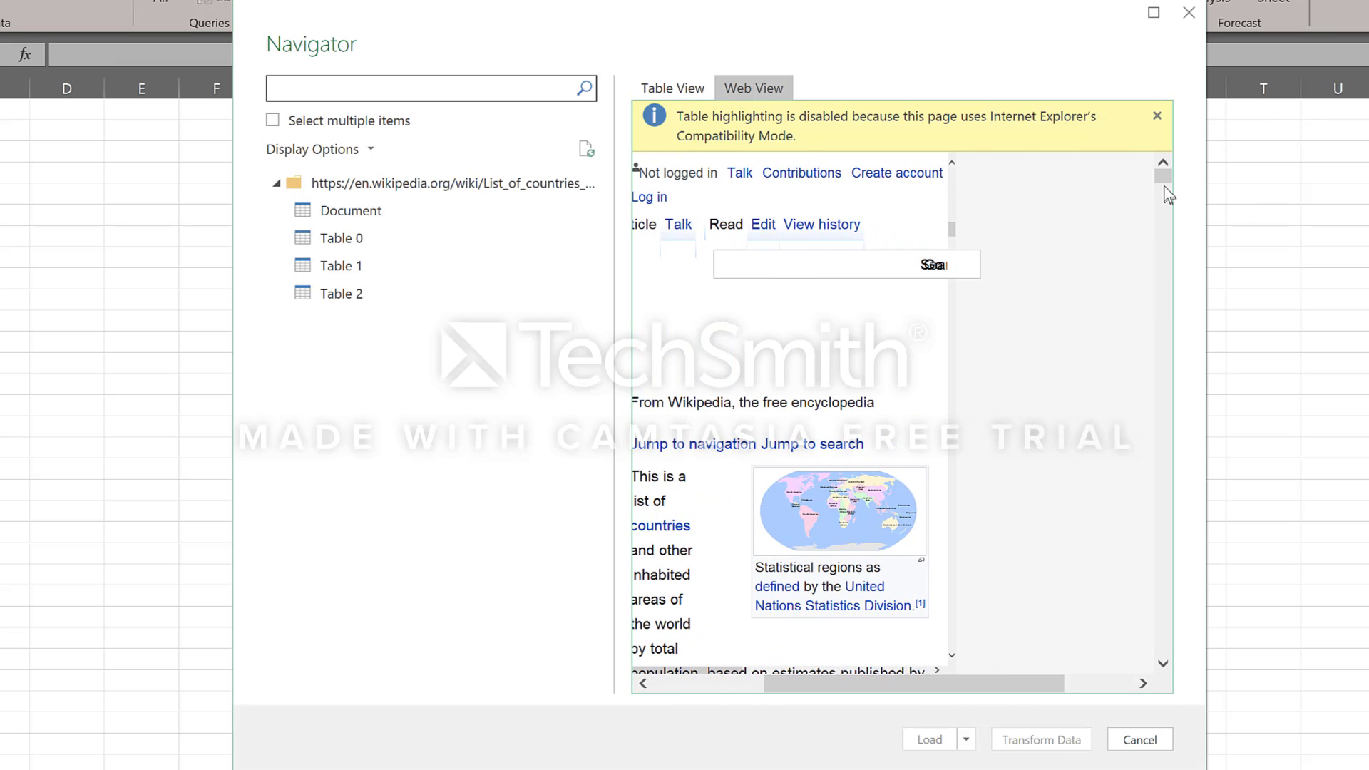
pyautogui.moveTo(1163, 176); pyautogui.dragTo(1183, 299)
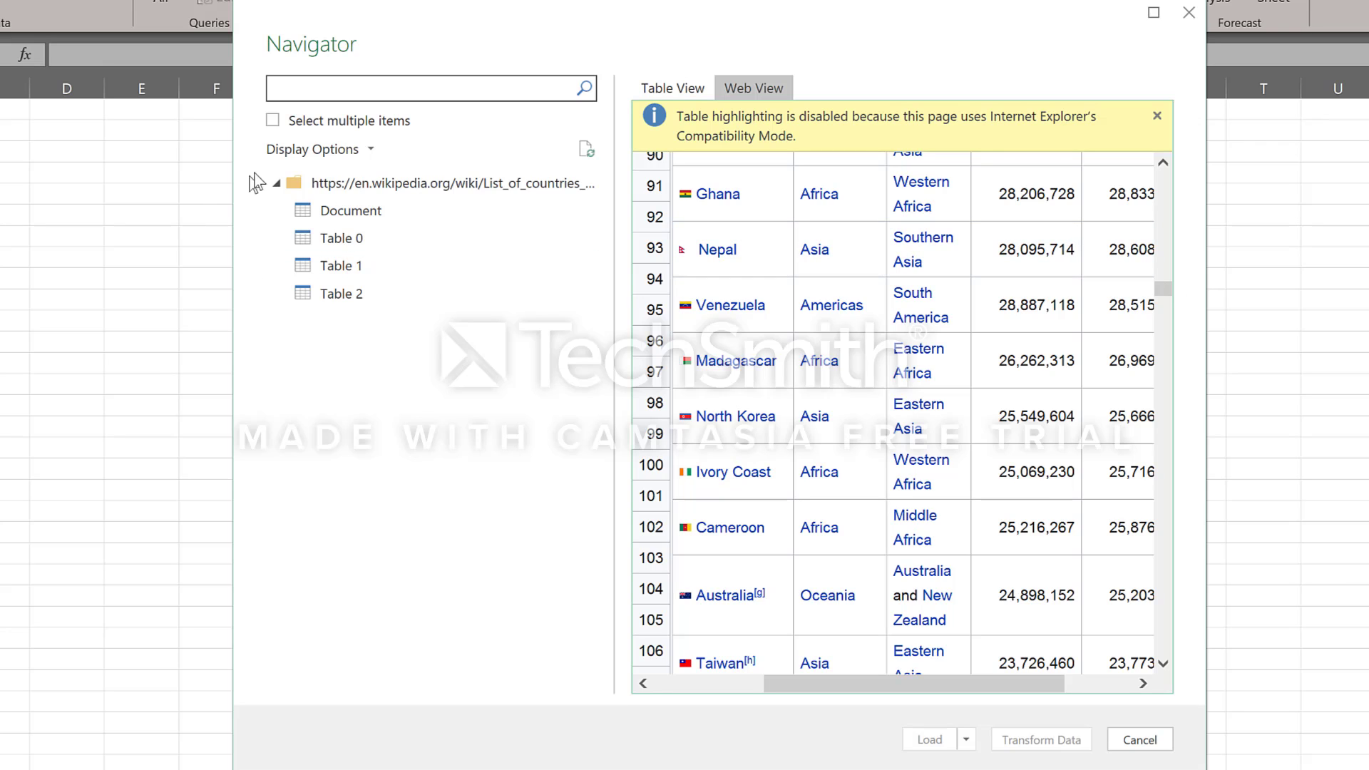
pyautogui.click(378, 189)
pyautogui.click(650, 87)
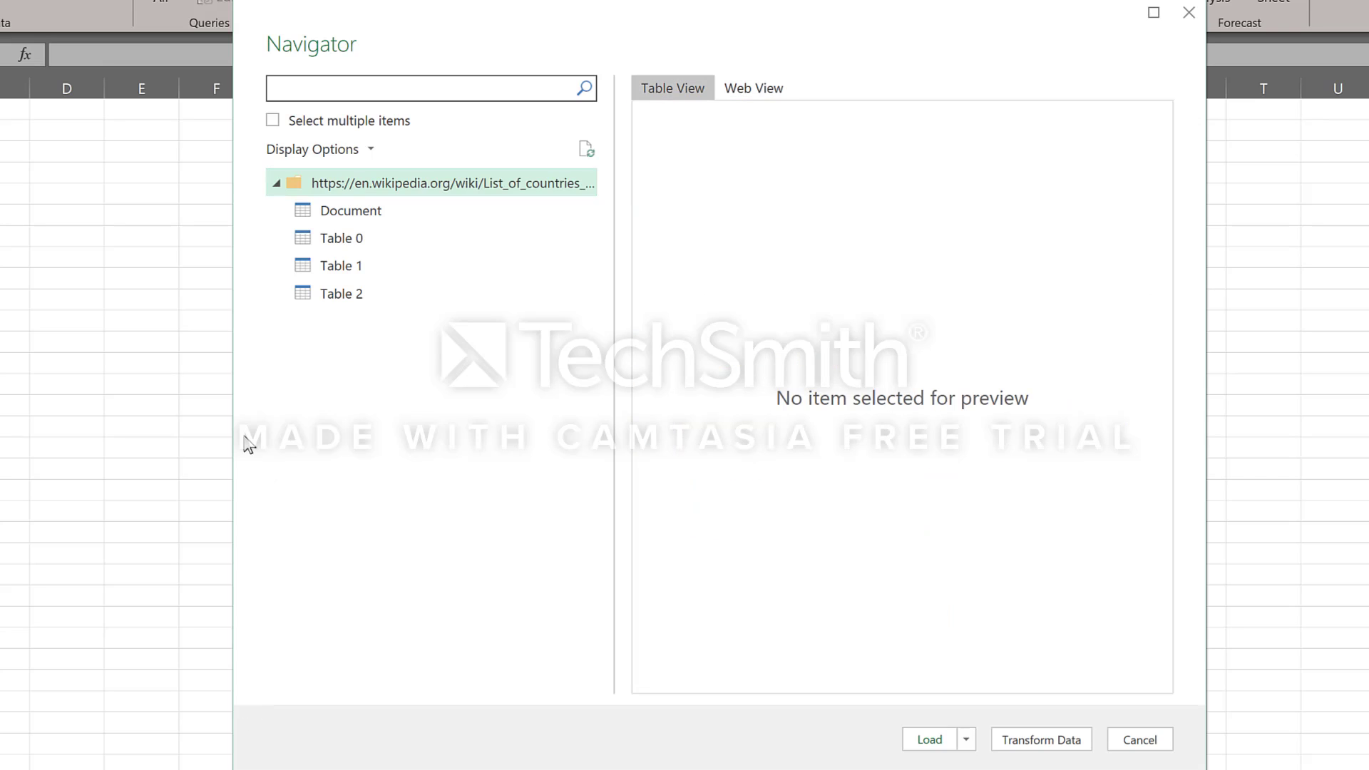
# Step: Preview Document, Table 0 and Table 1 in the Navigator and open Table 1 for transformation in Power Query
pyautogui.click(355, 217)
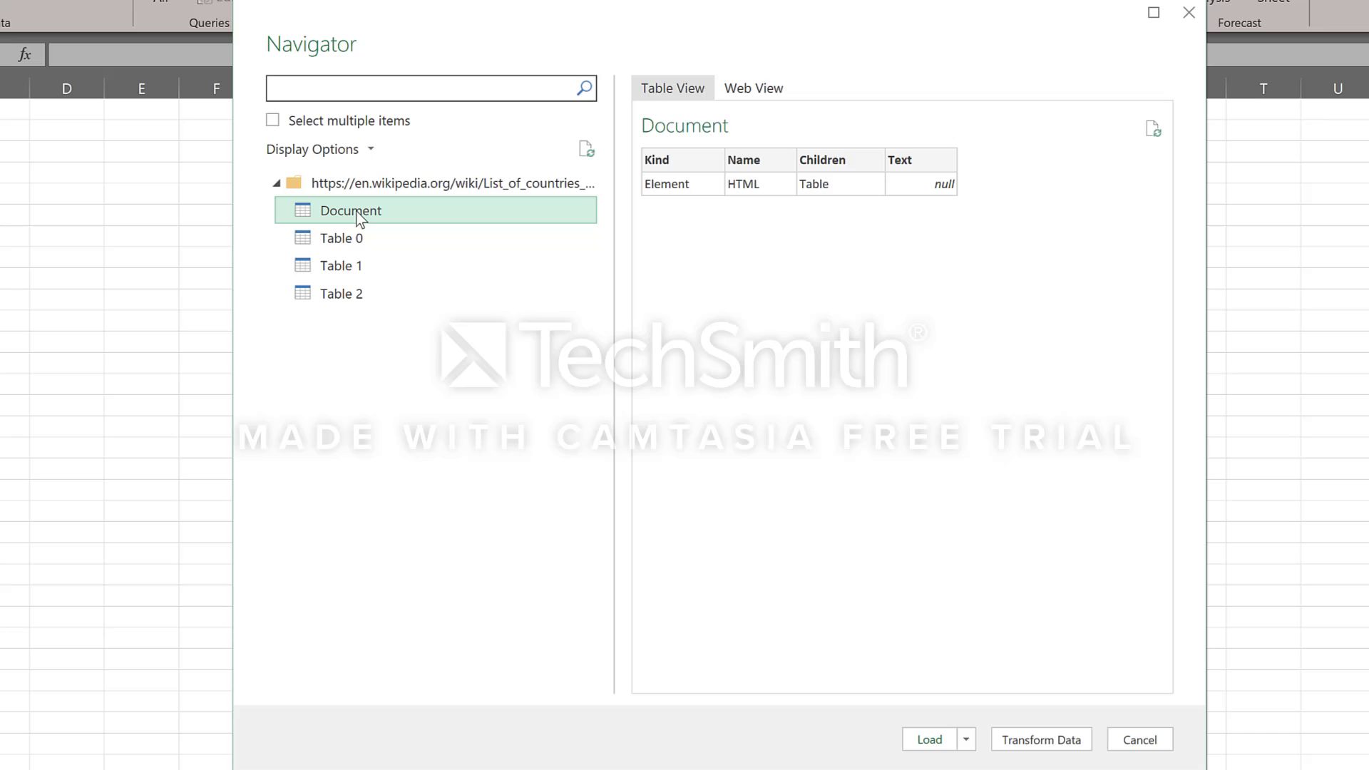
pyautogui.click(370, 249)
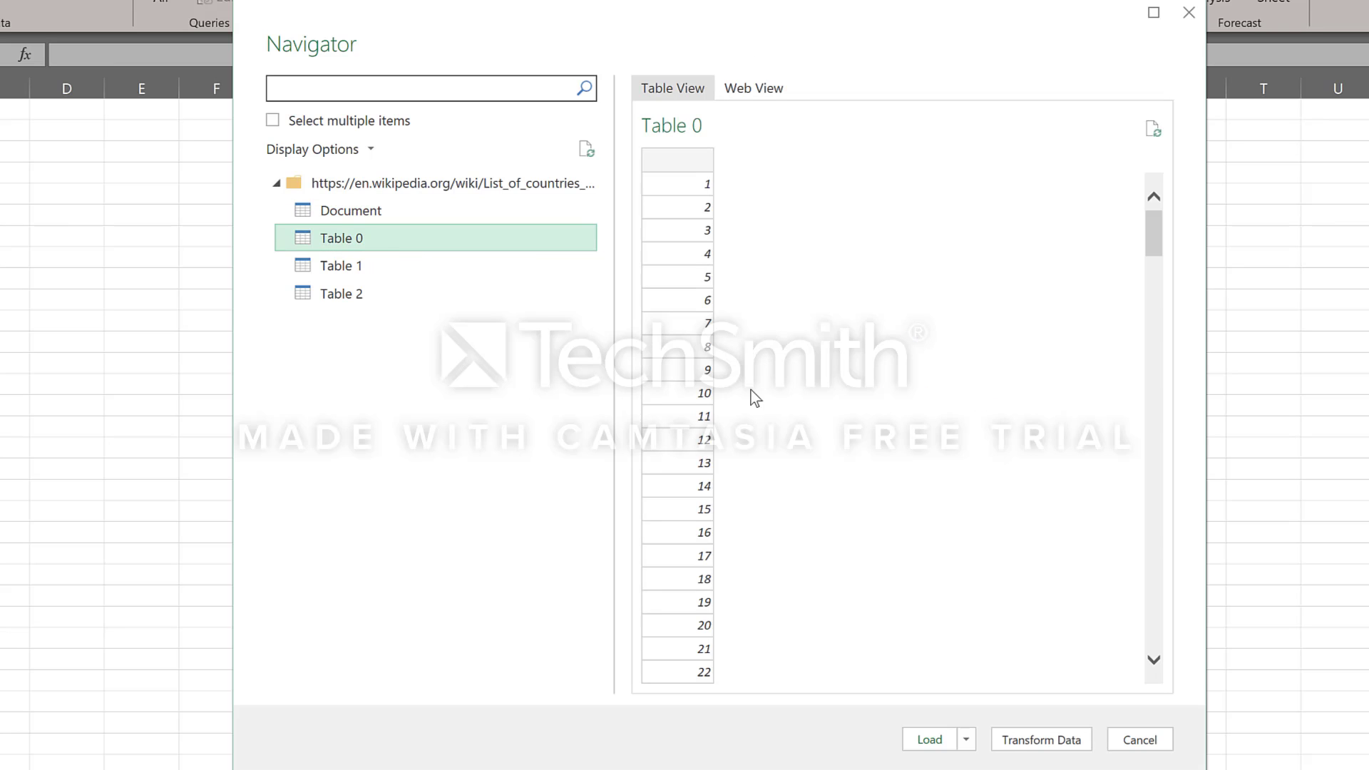
pyautogui.click(427, 274)
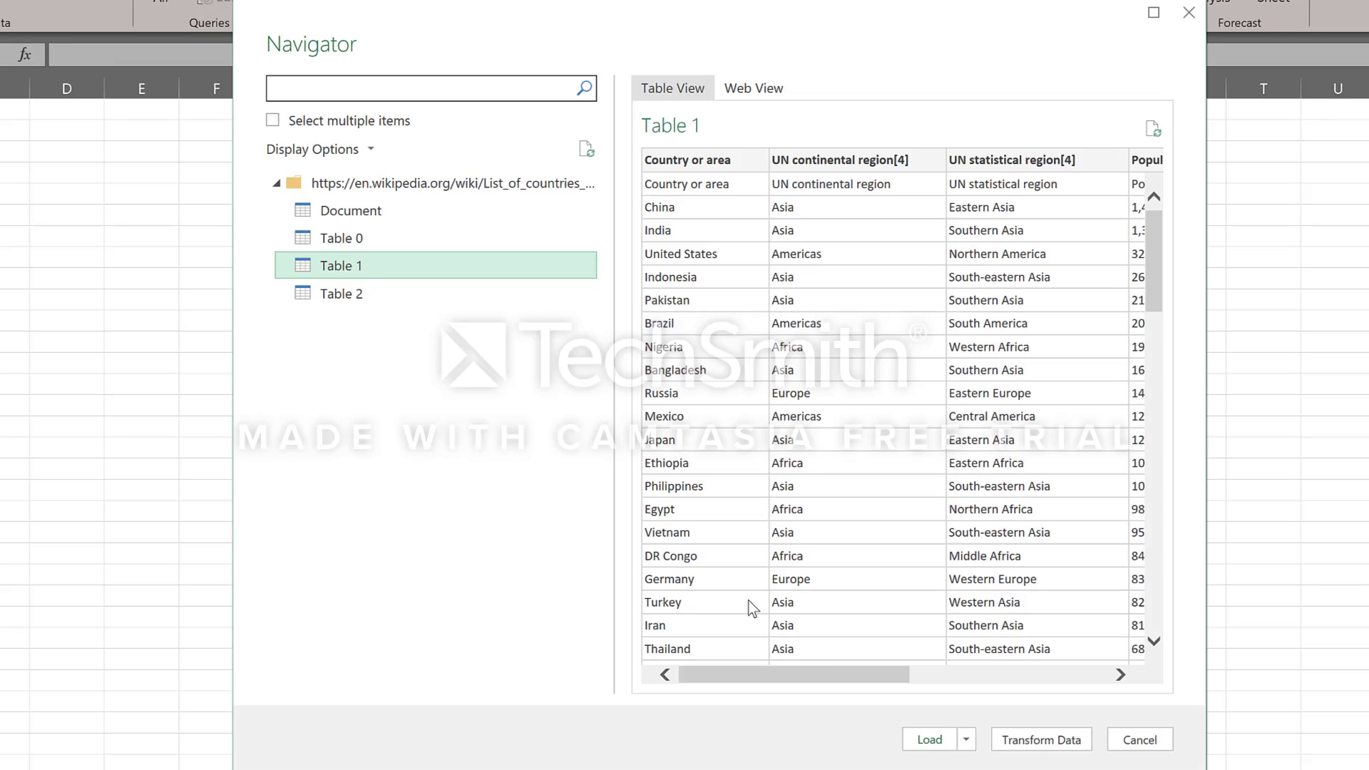
pyautogui.moveTo(787, 674); pyautogui.dragTo(994, 635)
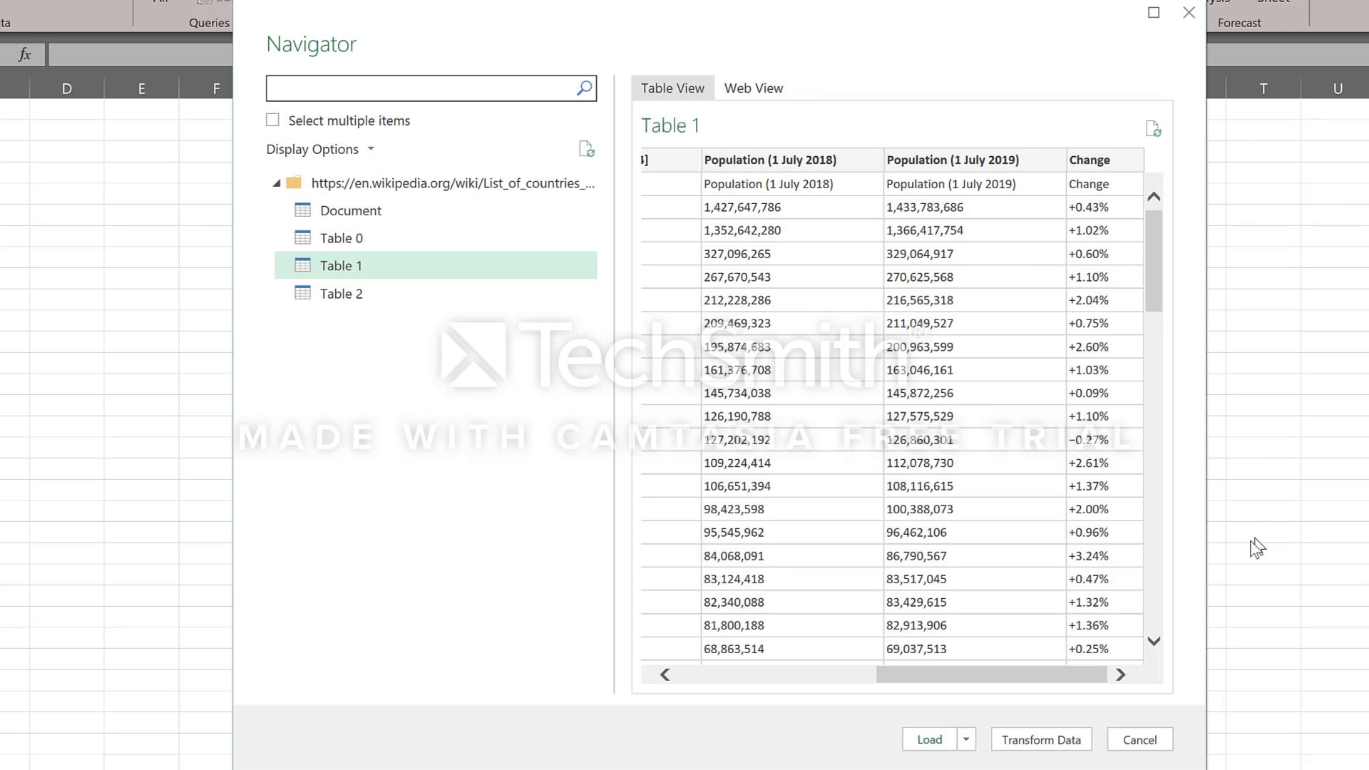
pyautogui.click(1055, 739)
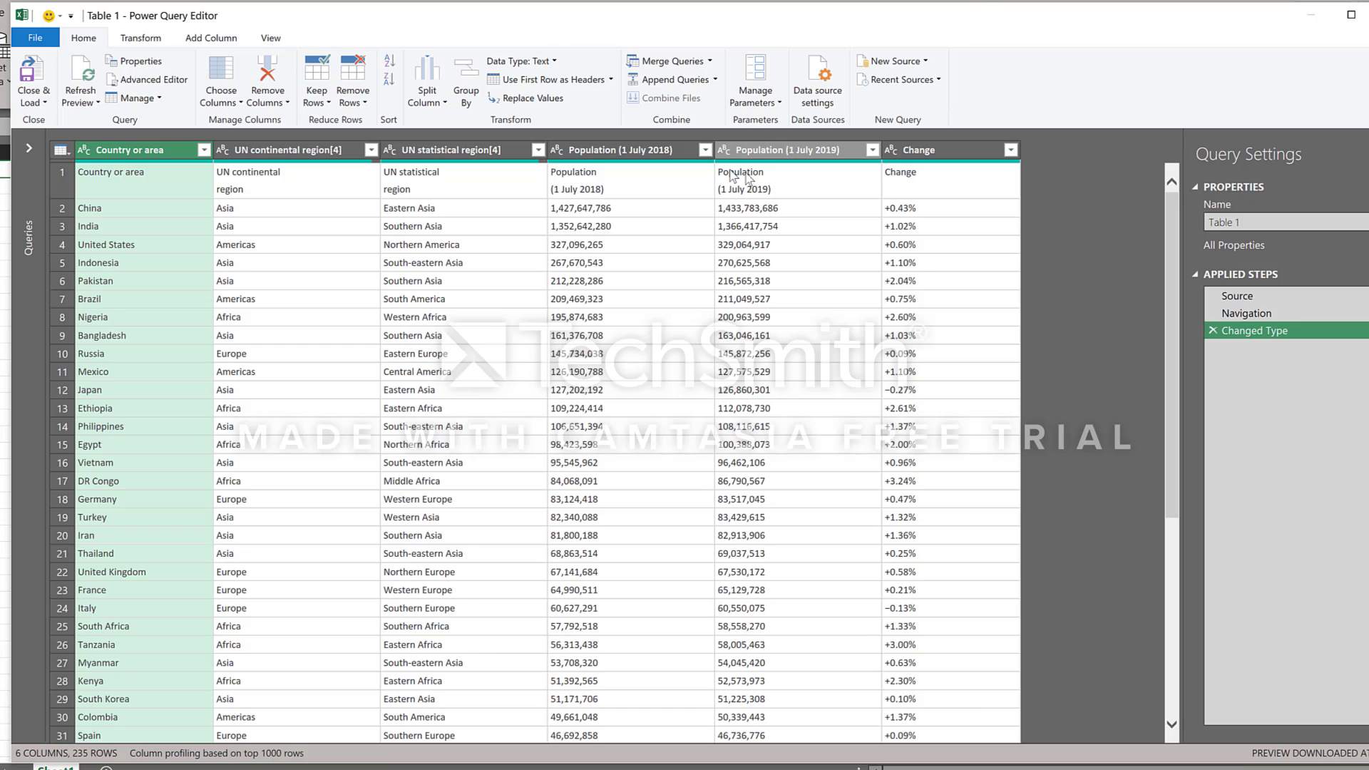
# Step: Promote the first row of Table 1 to headers and check the data types of the two population columns
pyautogui.click(639, 147)
pyautogui.keyDown('ctrl'); pyautogui.click(784, 151); pyautogui.keyUp('ctrl')
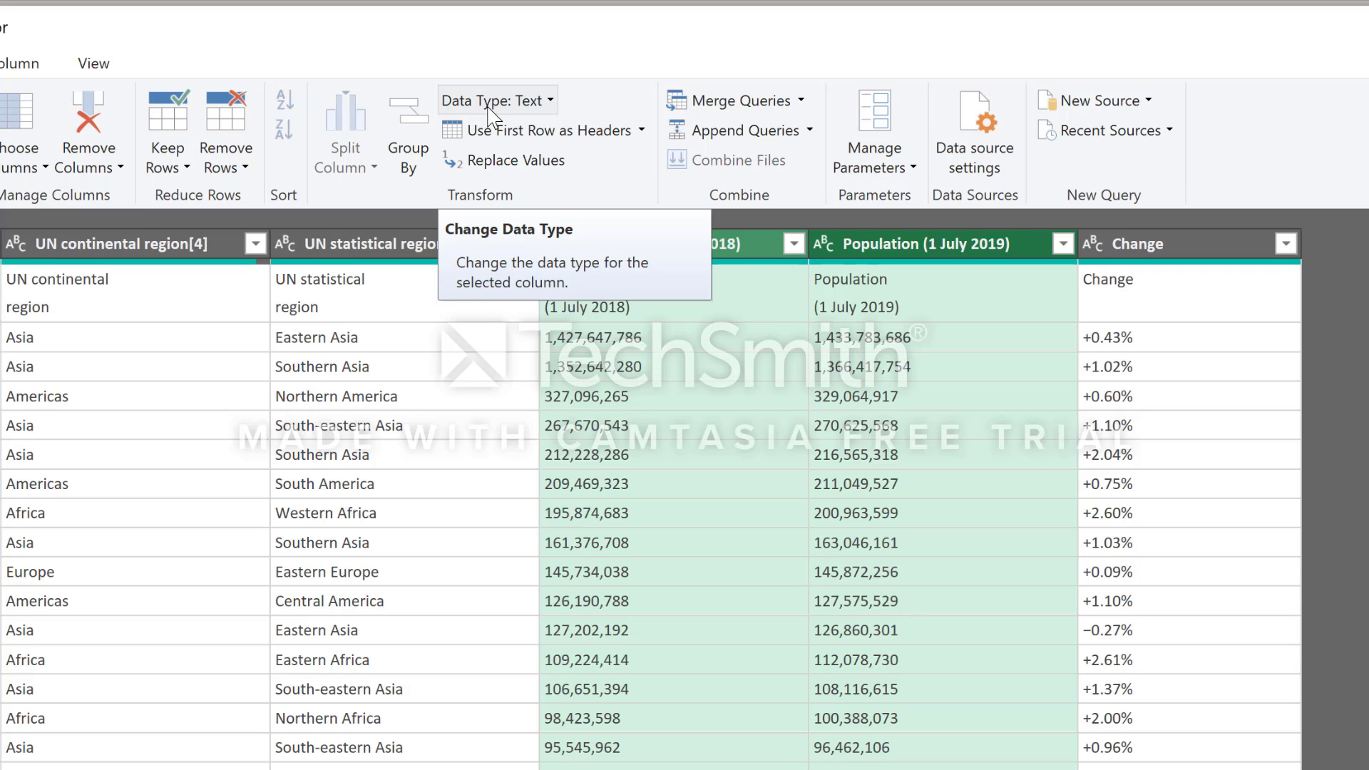
pyautogui.click(1190, 294)
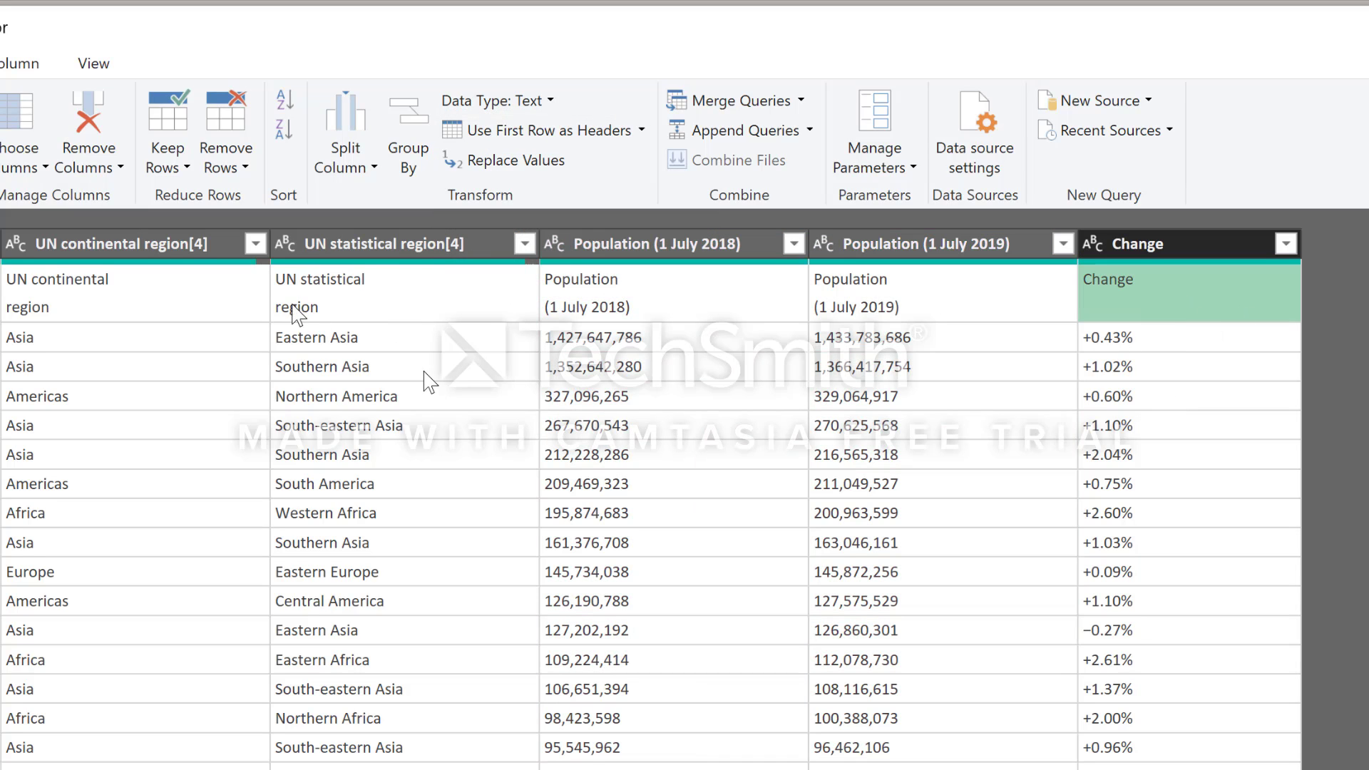
pyautogui.click(579, 139)
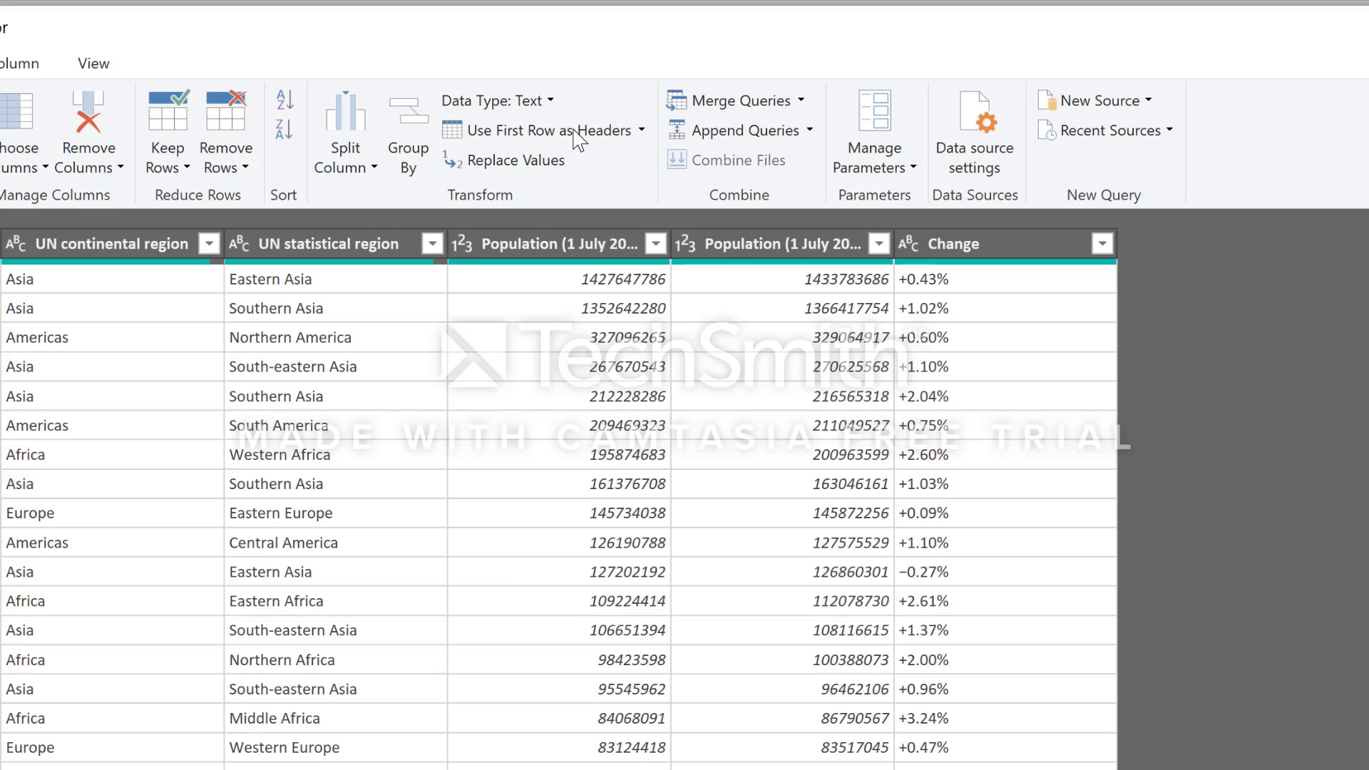
pyautogui.click(590, 282)
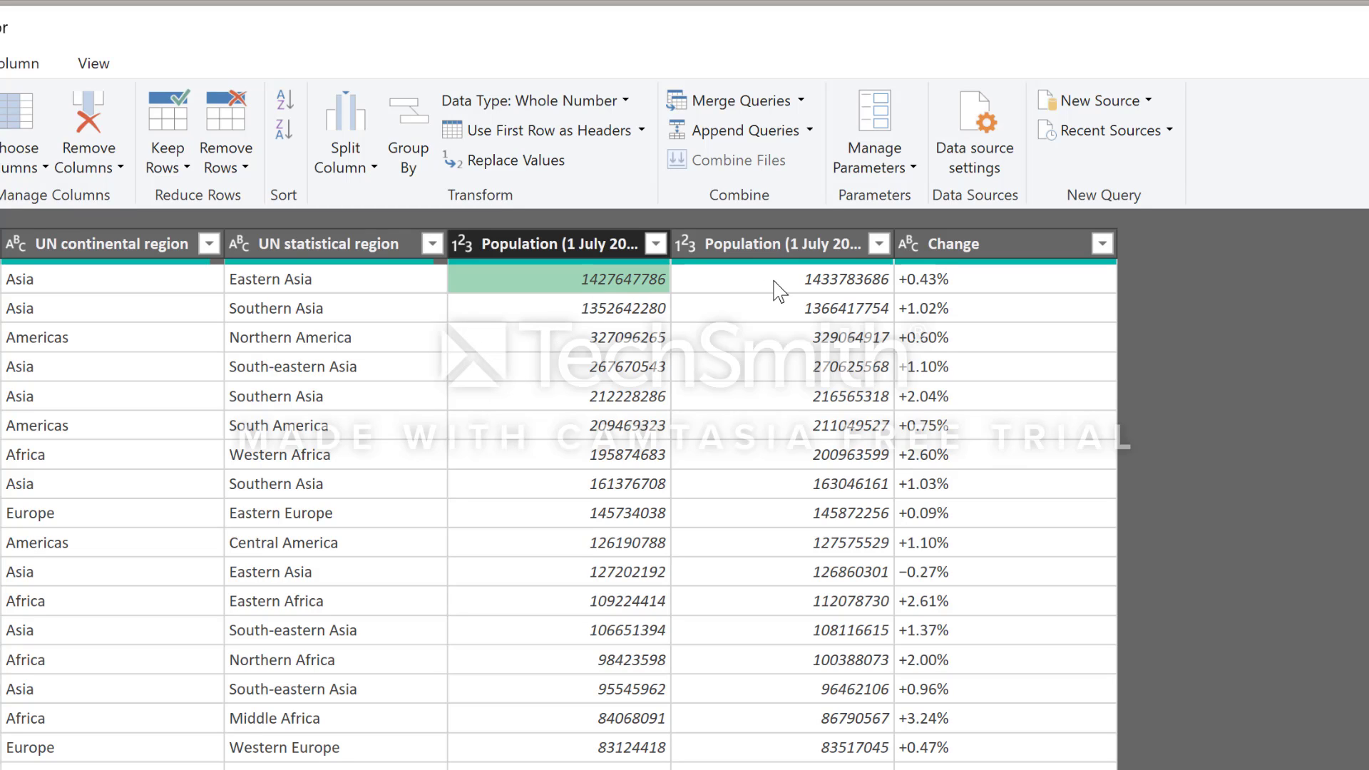
pyautogui.click(699, 288)
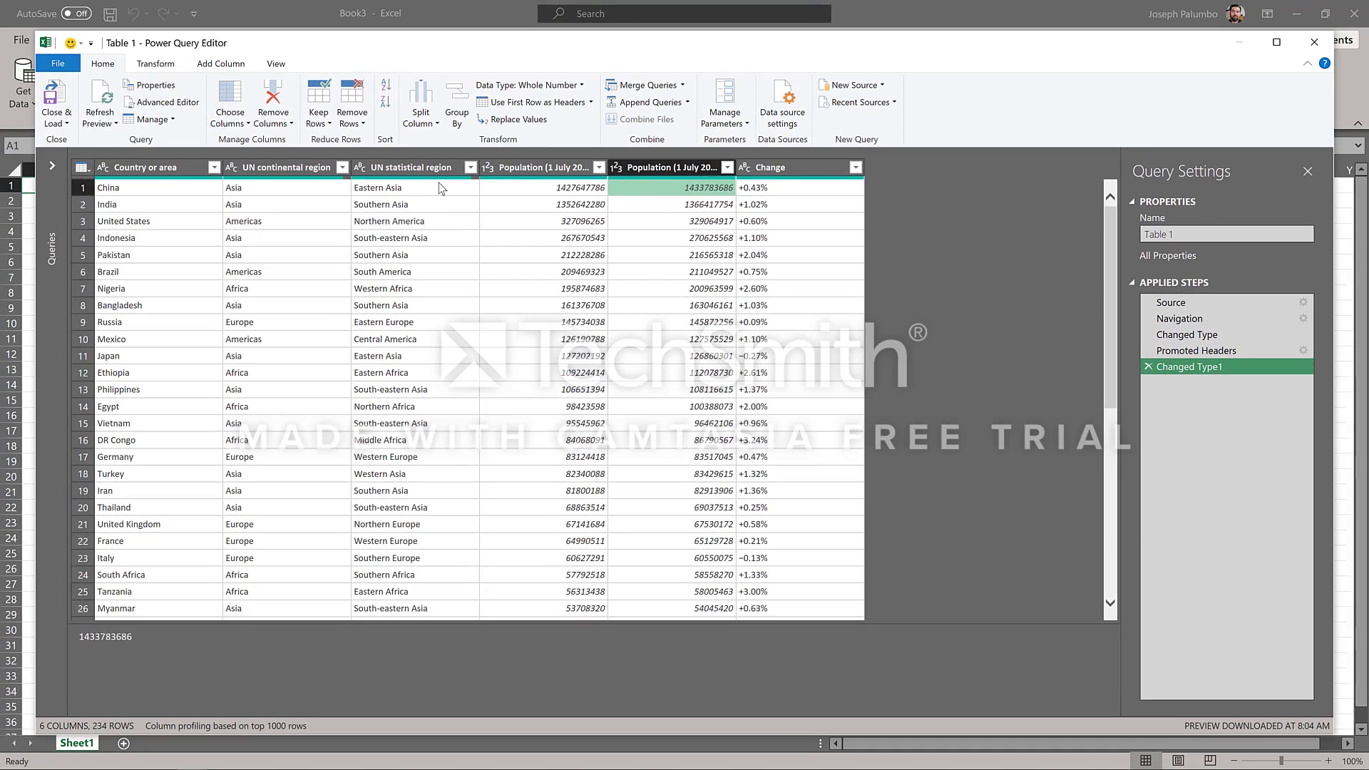
# Step: Close and load the query into the workbook, and dismiss the Queries & Connections list
pyautogui.click(63, 124)
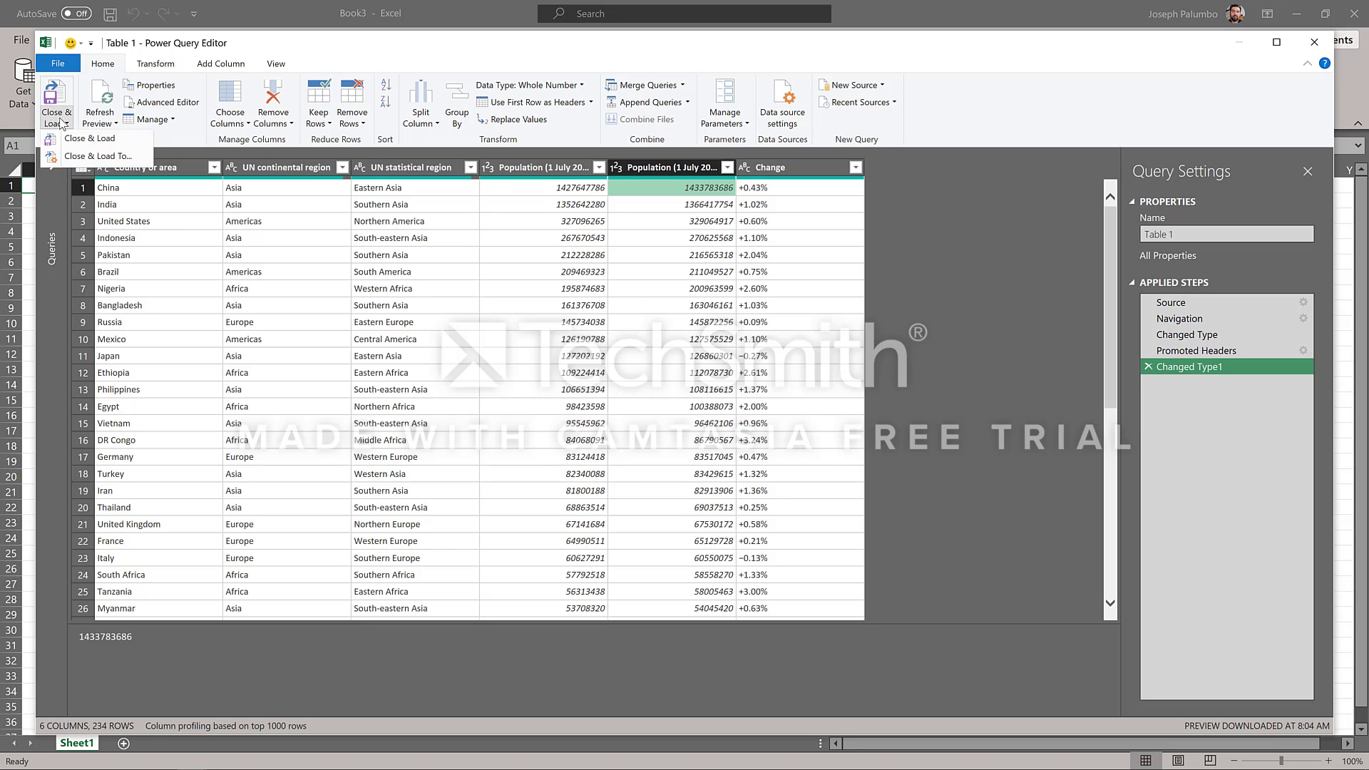
pyautogui.click(92, 138)
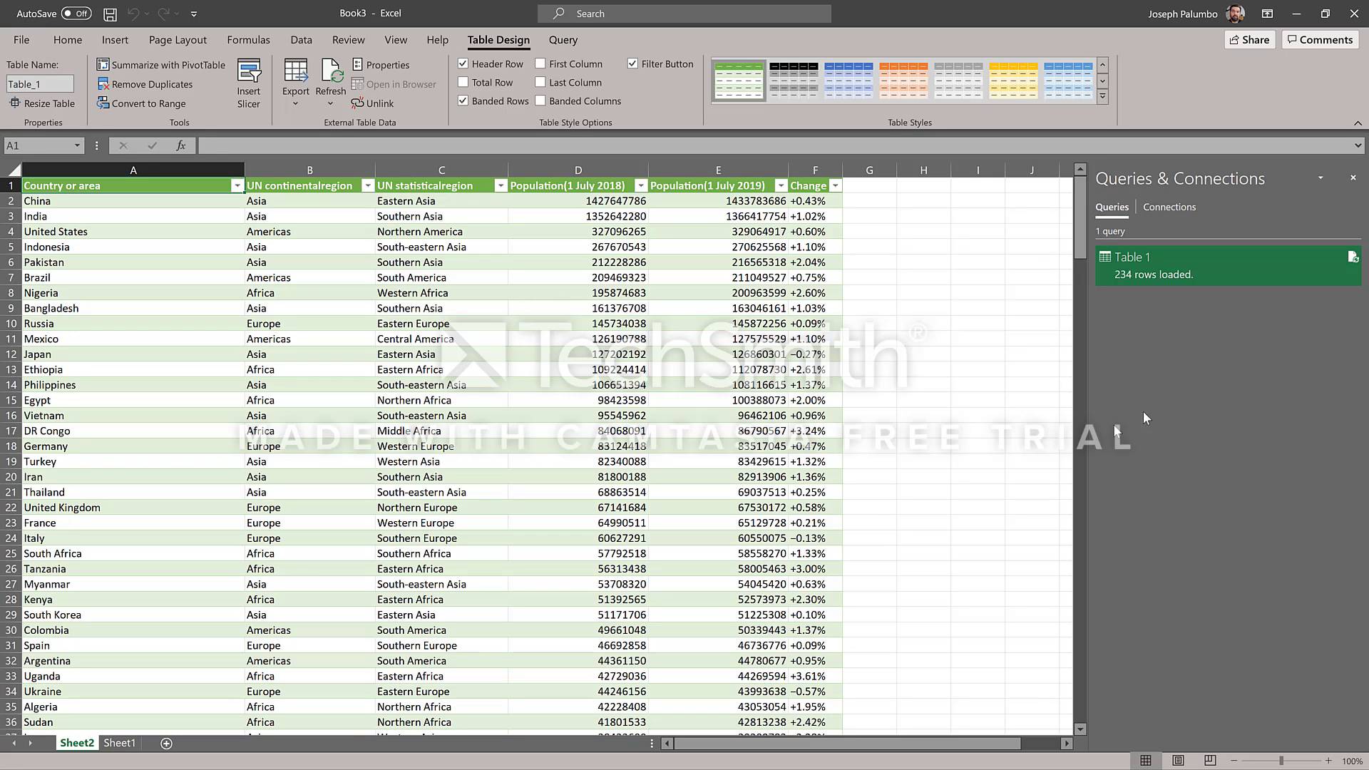
pyautogui.moveTo(1182, 258)
pyautogui.moveTo(1133, 273)
pyautogui.click(1353, 179)
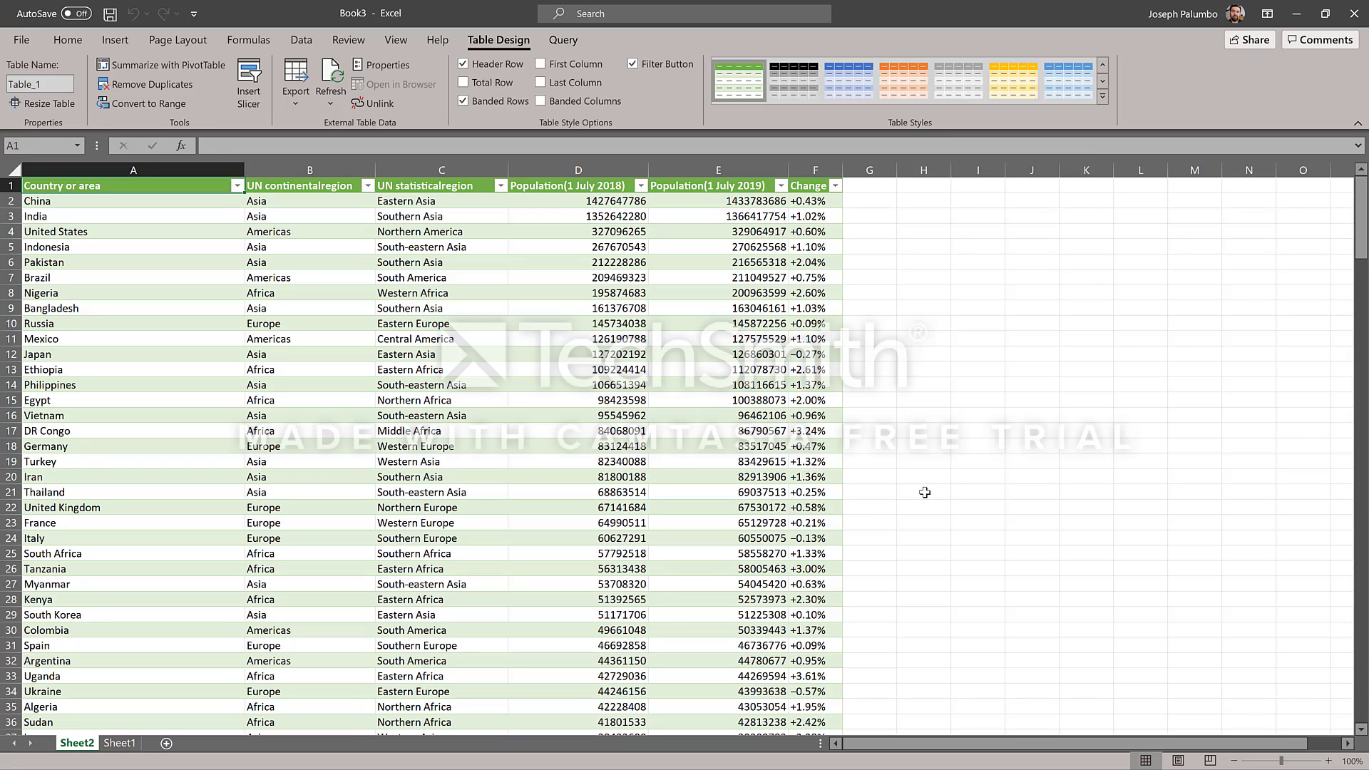
# Step: Open Data Validation for cell I4 and set it to allow a List
pyautogui.click(964, 230)
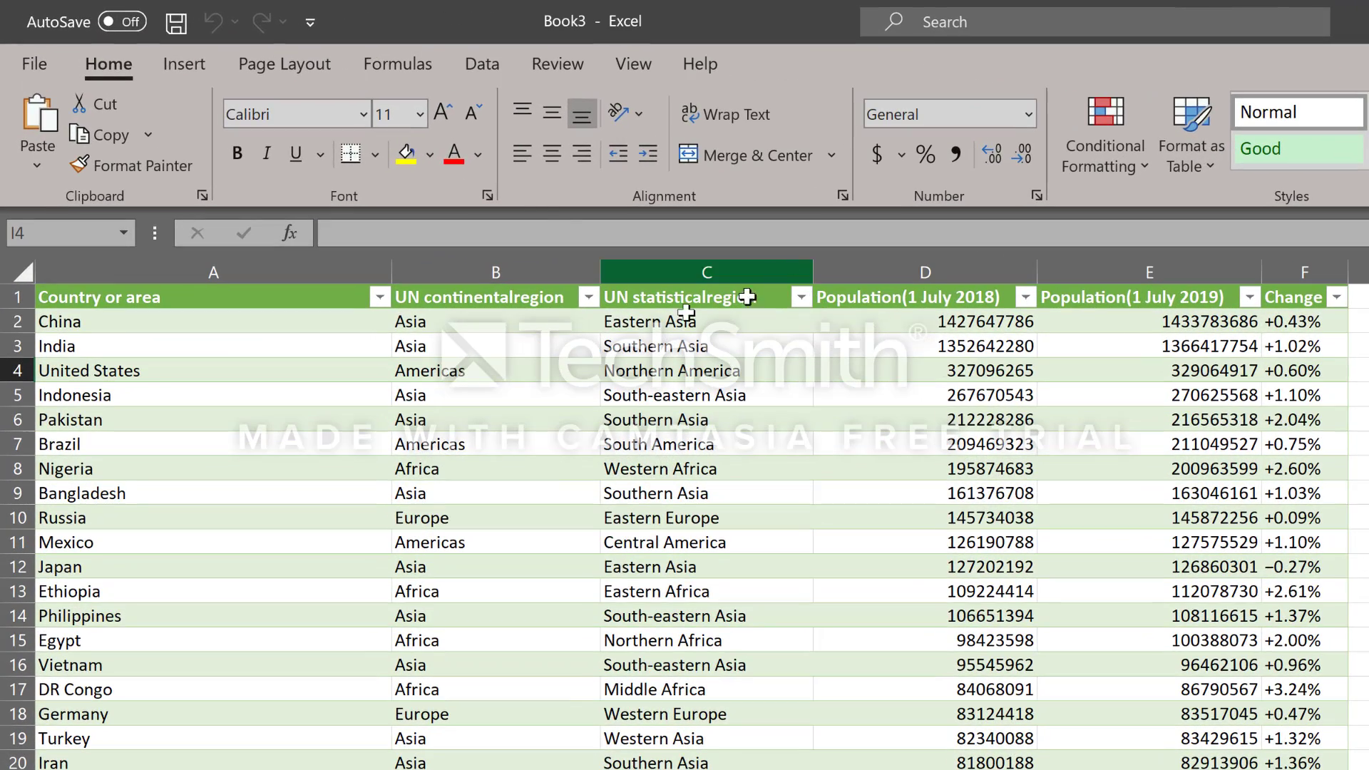
pyautogui.click(488, 66)
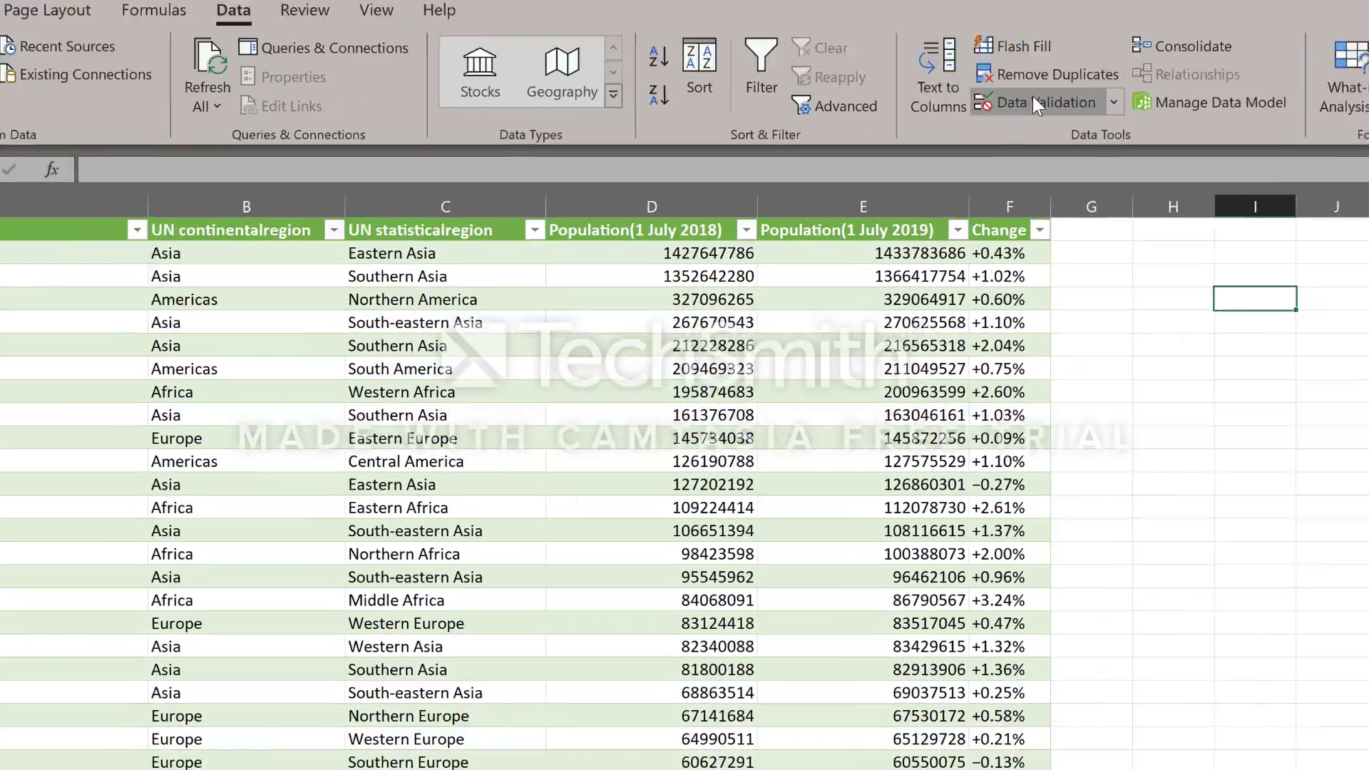
pyautogui.click(1326, 159)
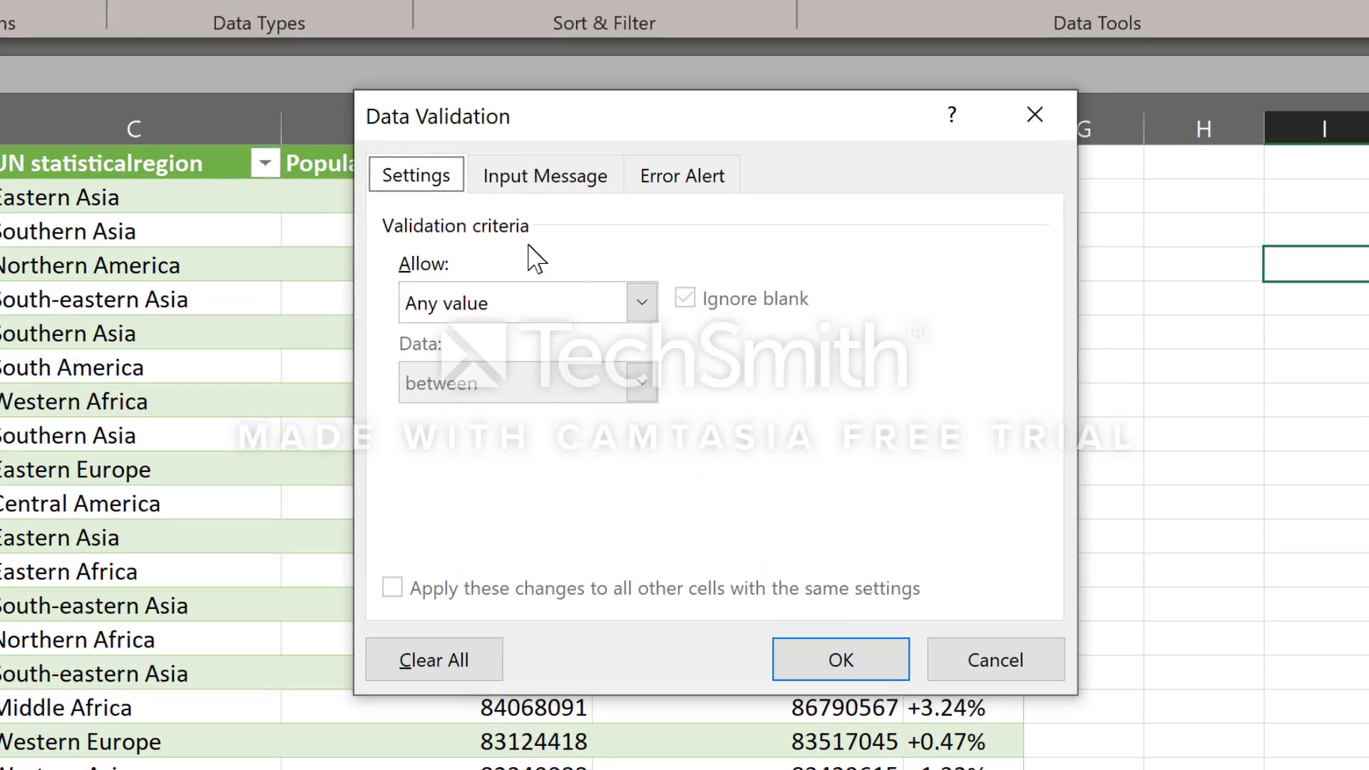
pyautogui.click(644, 310)
pyautogui.click(588, 412)
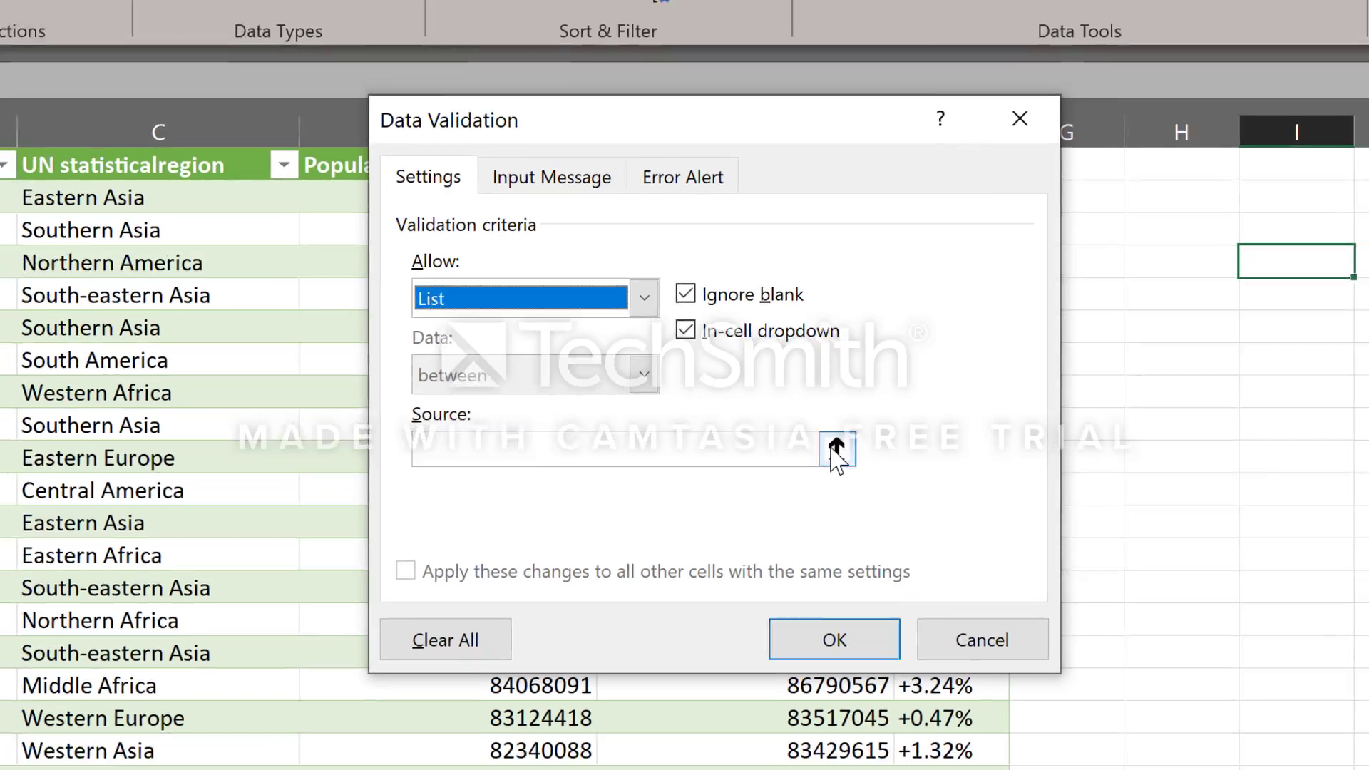
# Step: Set the list source to the country names in =$A$2:$A$234, excluding the World row, and apply the validation
pyautogui.click(844, 460)
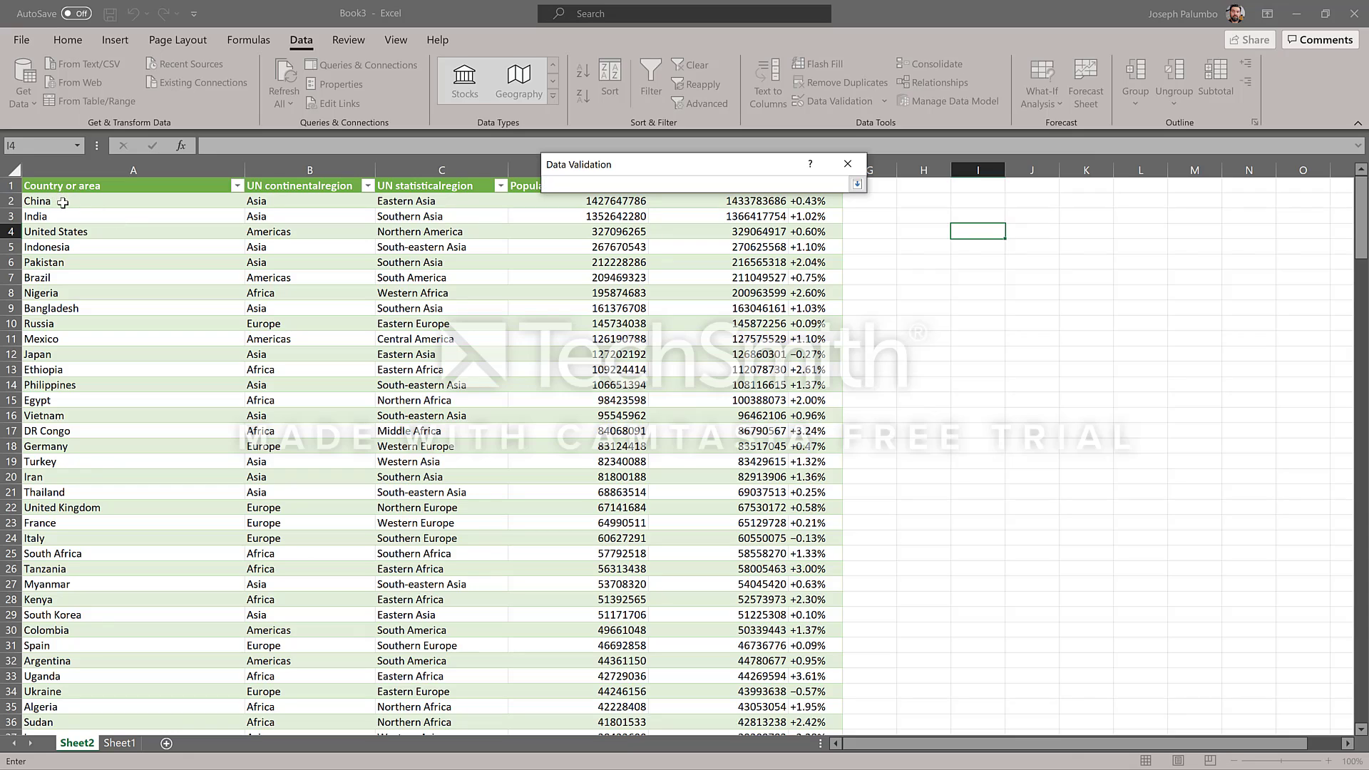
pyautogui.click(63, 202)
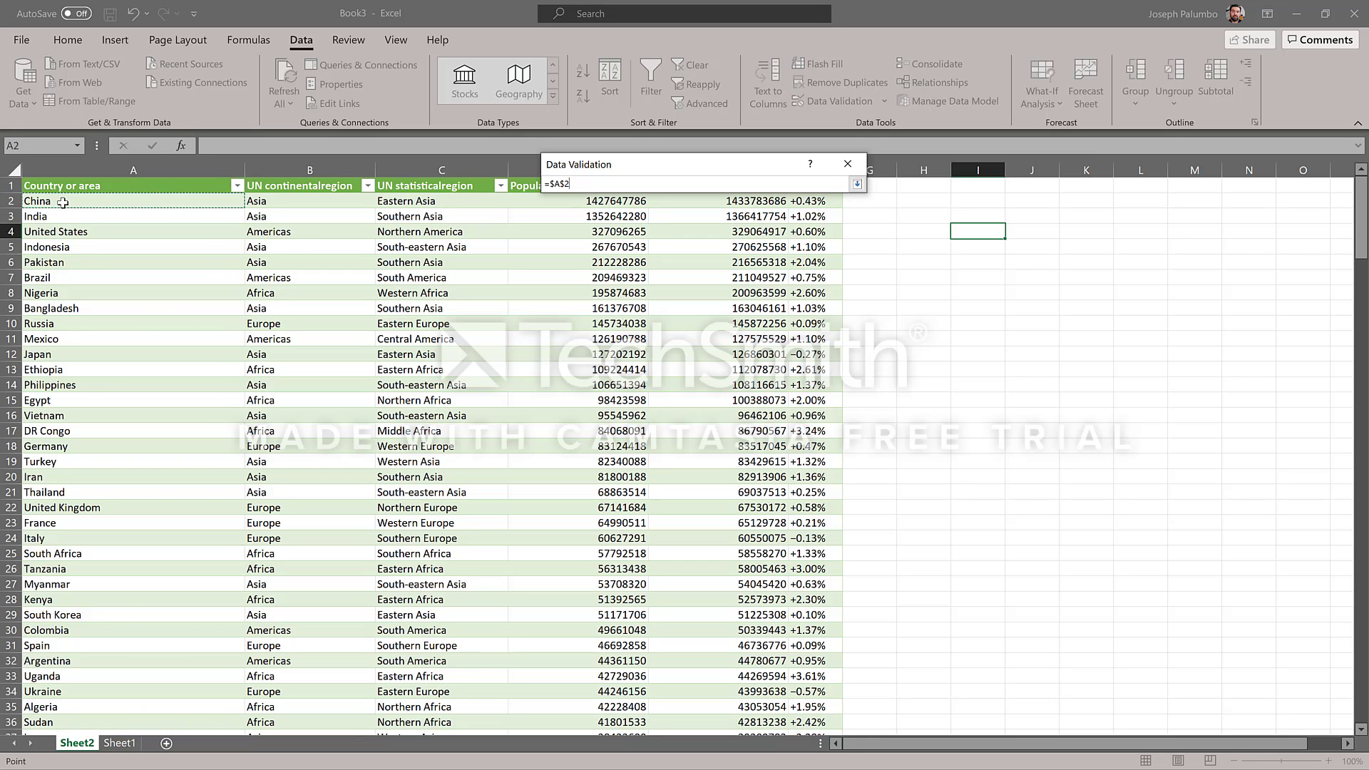
pyautogui.hotkey('ctrl', 'shift', 'Down')
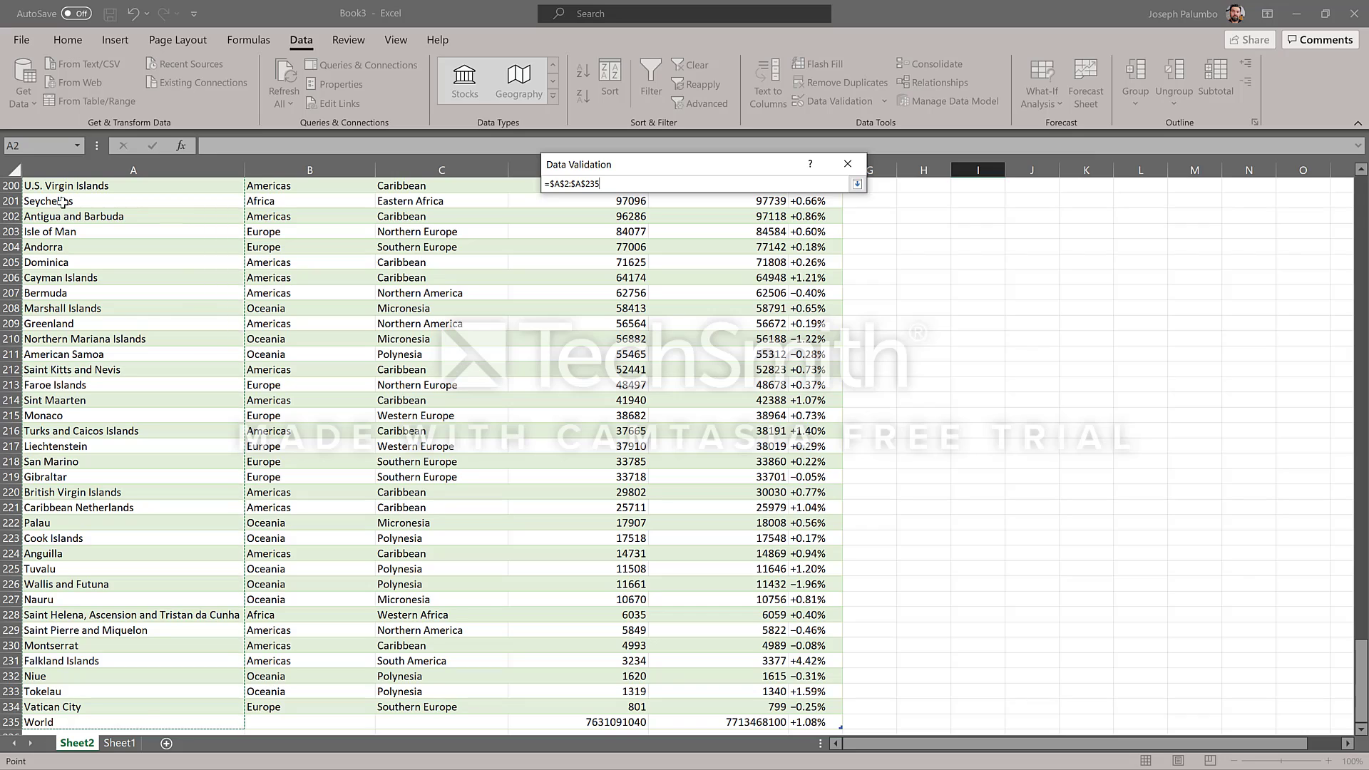
pyautogui.hotkey('shift', 'Up')
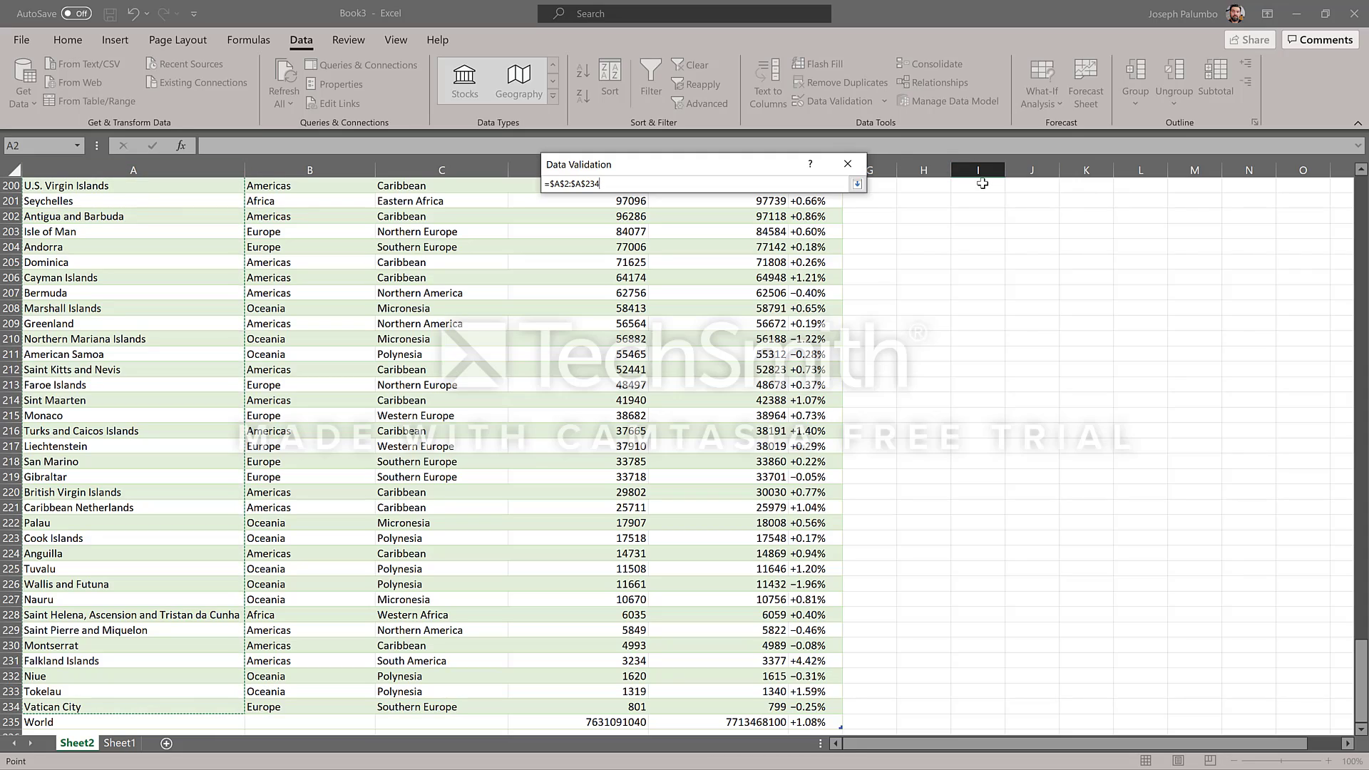
pyautogui.press('Return')
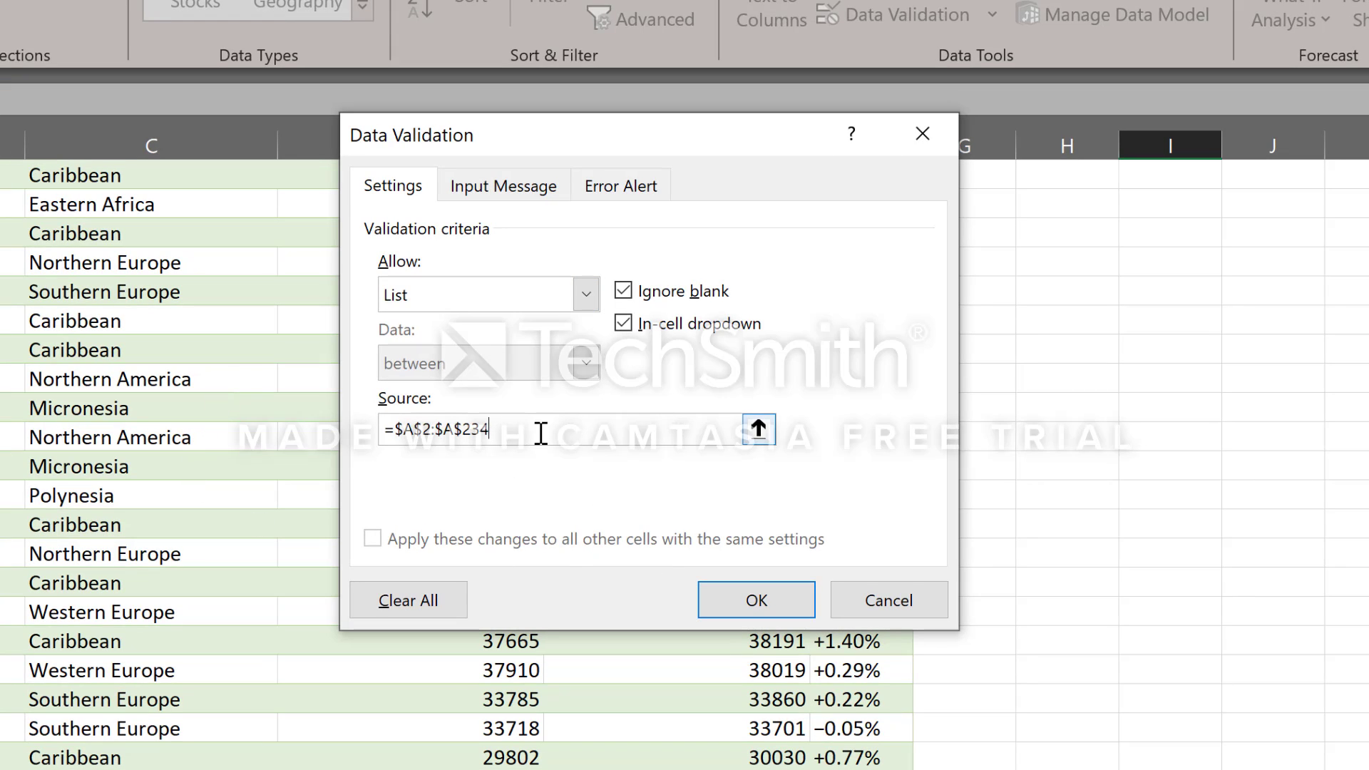
pyautogui.click(783, 606)
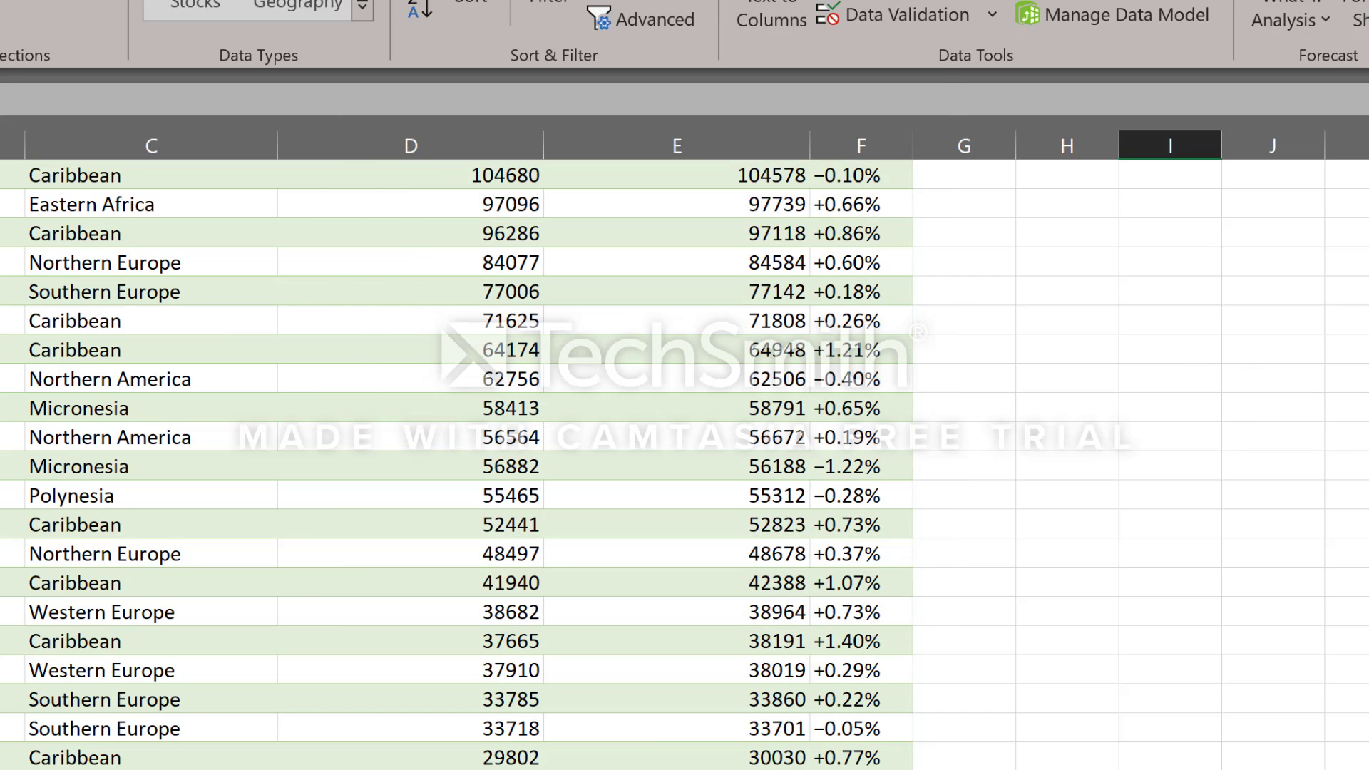
# Step: Choose China from the country dropdown in cell I4
pyautogui.scroll(7, 685, 464)
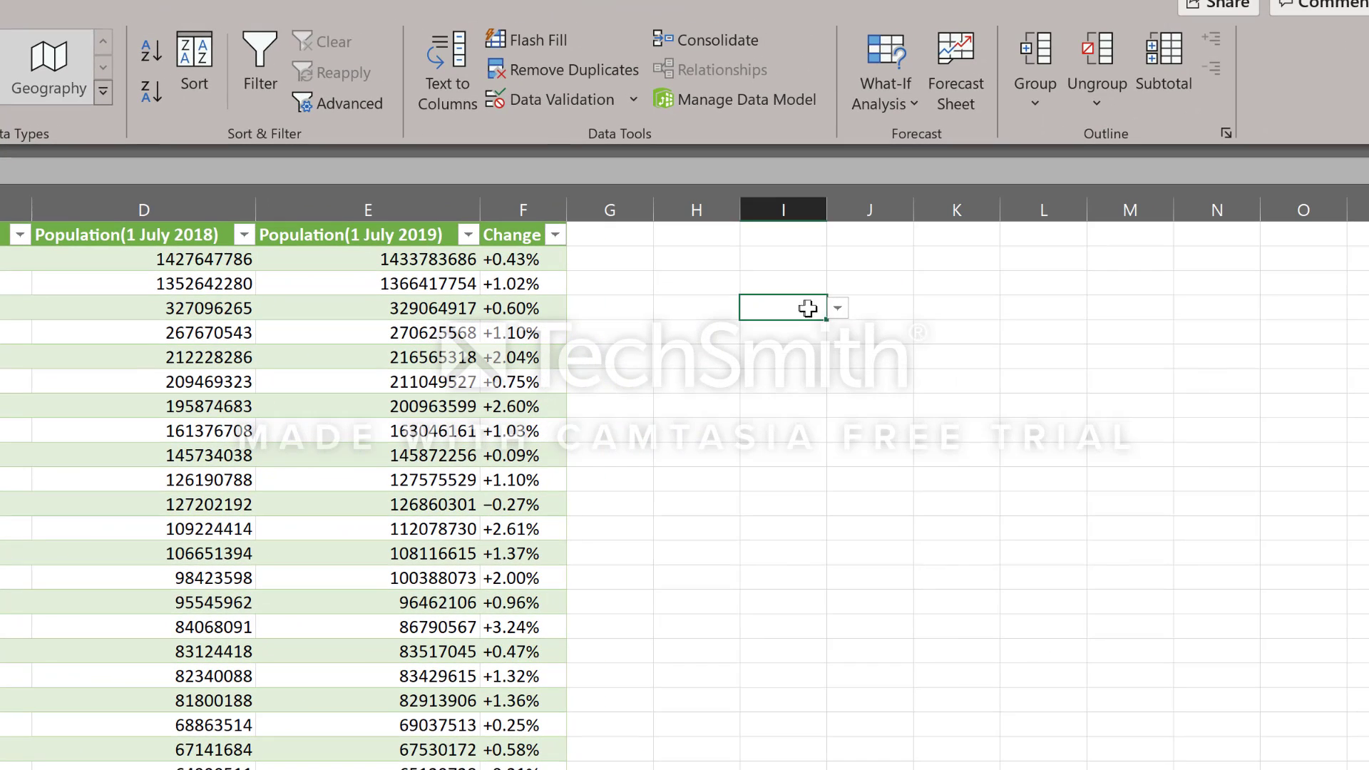
pyautogui.click(838, 307)
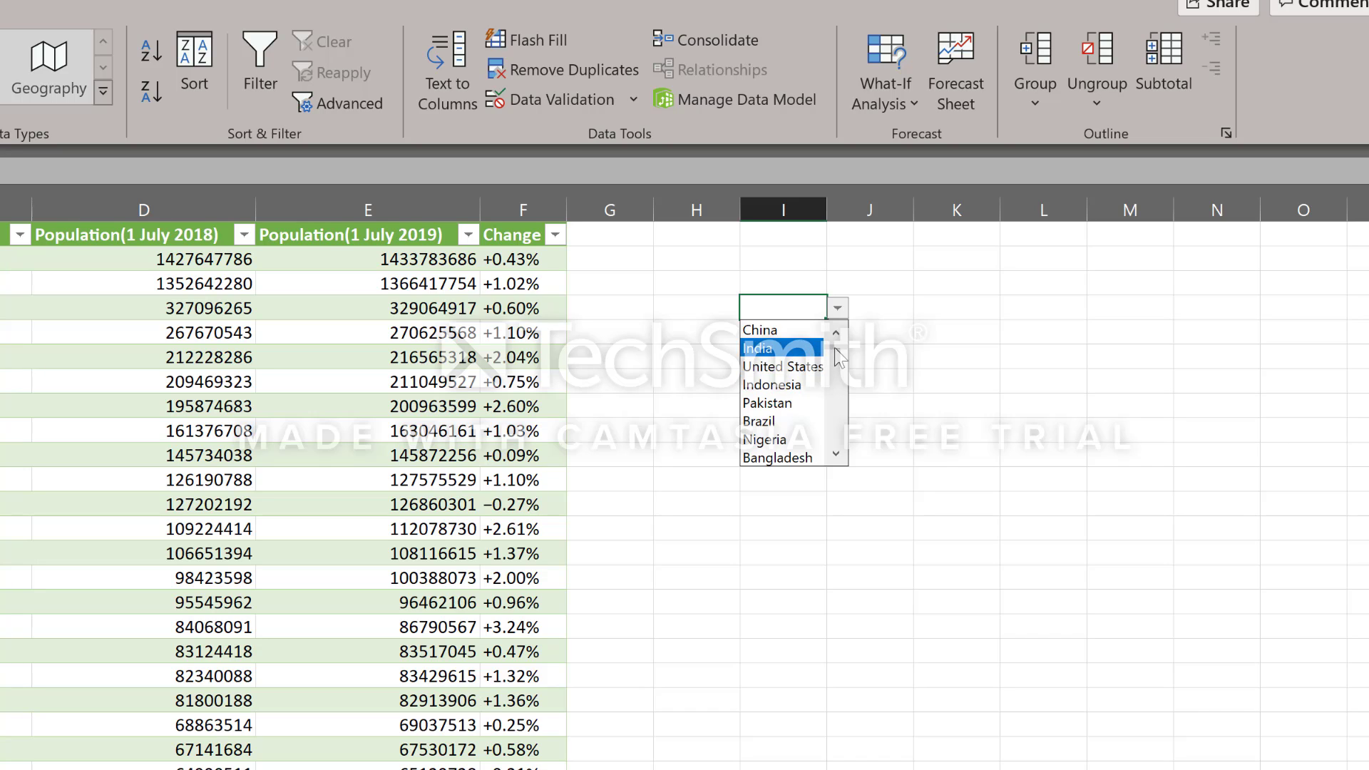
pyautogui.moveTo(836, 346)
pyautogui.mouseDown()
pyautogui.moveTo(840, 390)
pyautogui.moveTo(836, 336)
pyautogui.mouseUp()
pyautogui.click(758, 319)
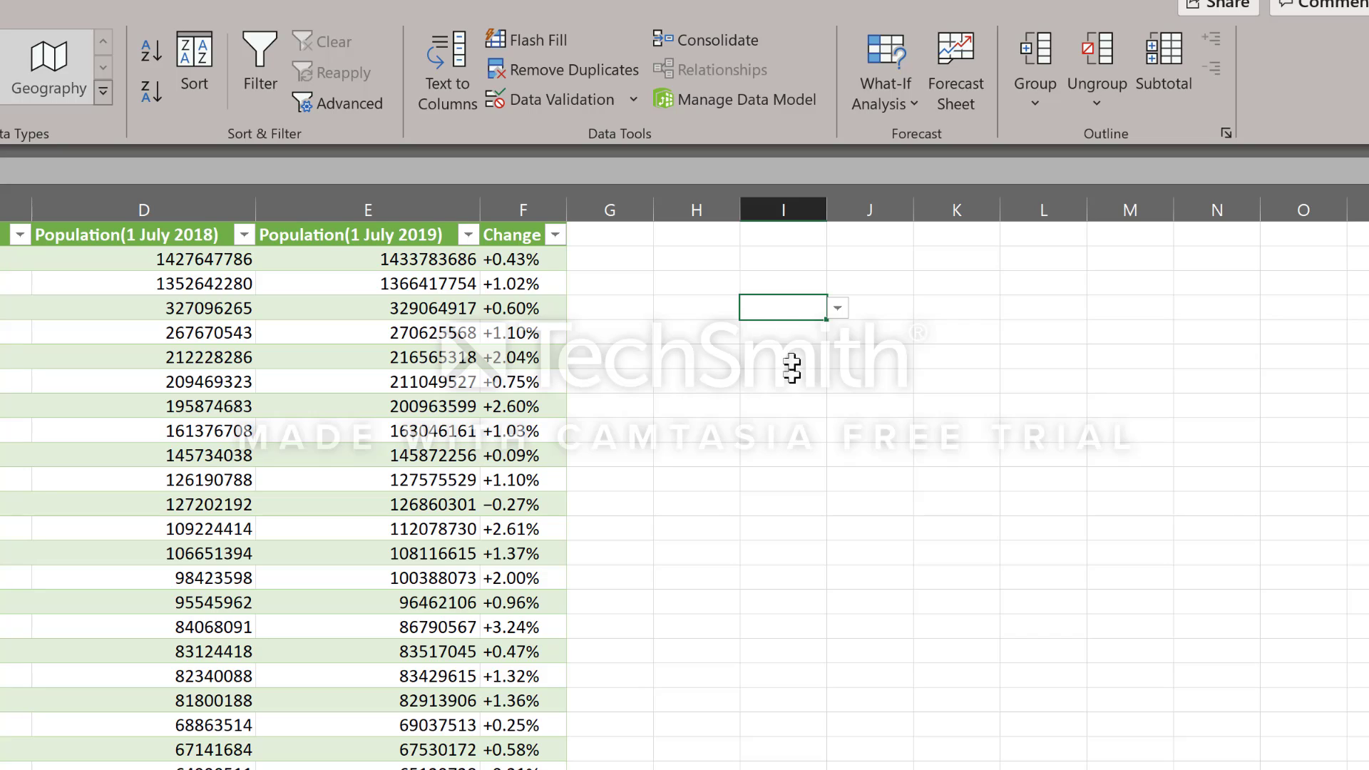
pyautogui.click(838, 307)
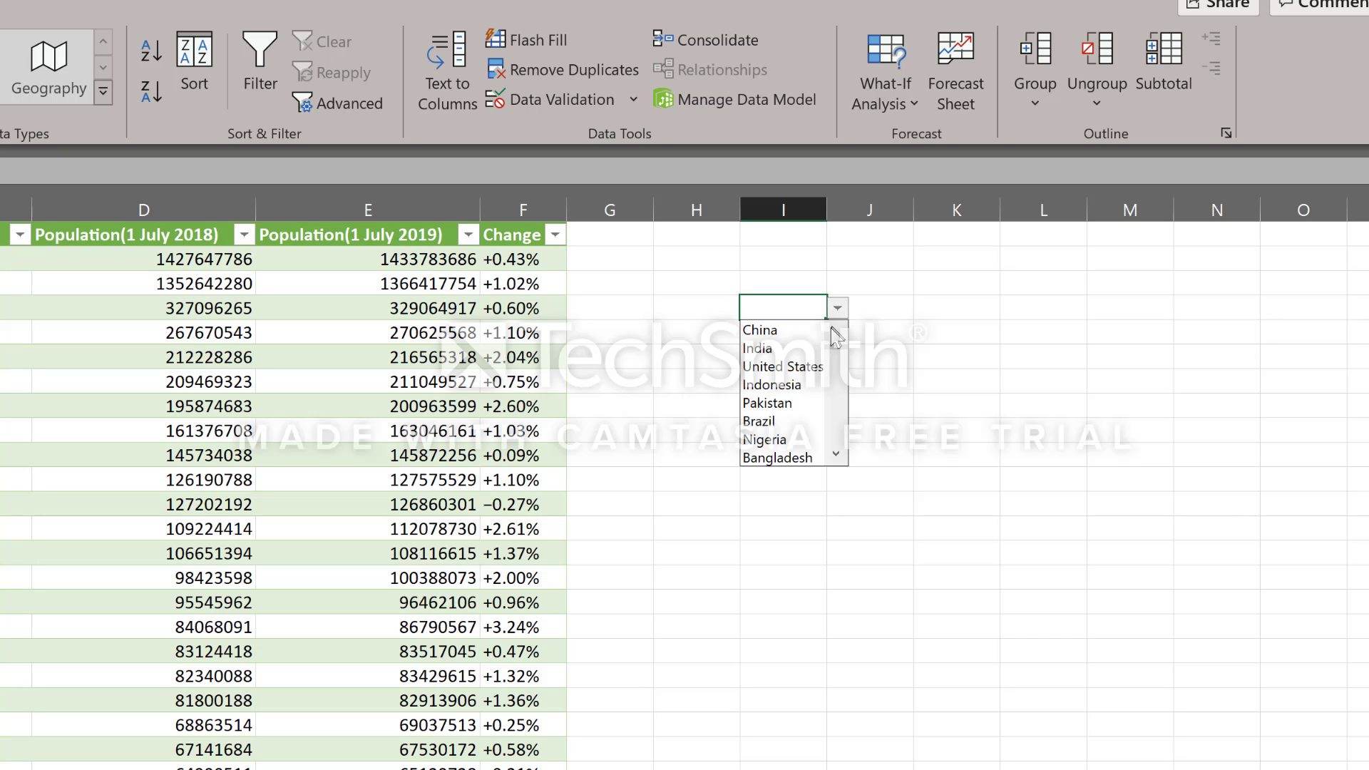
pyautogui.click(796, 327)
# Step: Begin a VLOOKUP formula in cell J4 with I4 as the lookup value
pyautogui.click(884, 309)
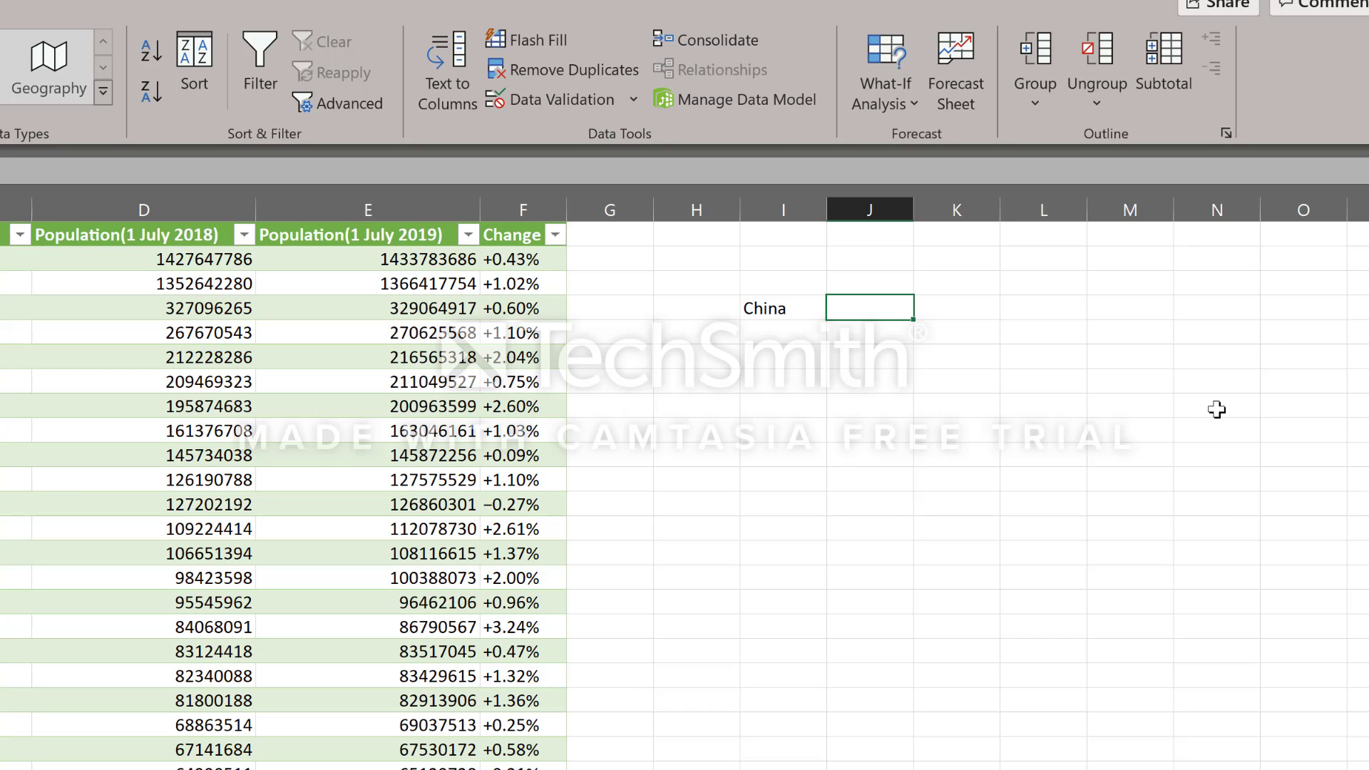
pyautogui.write('=')
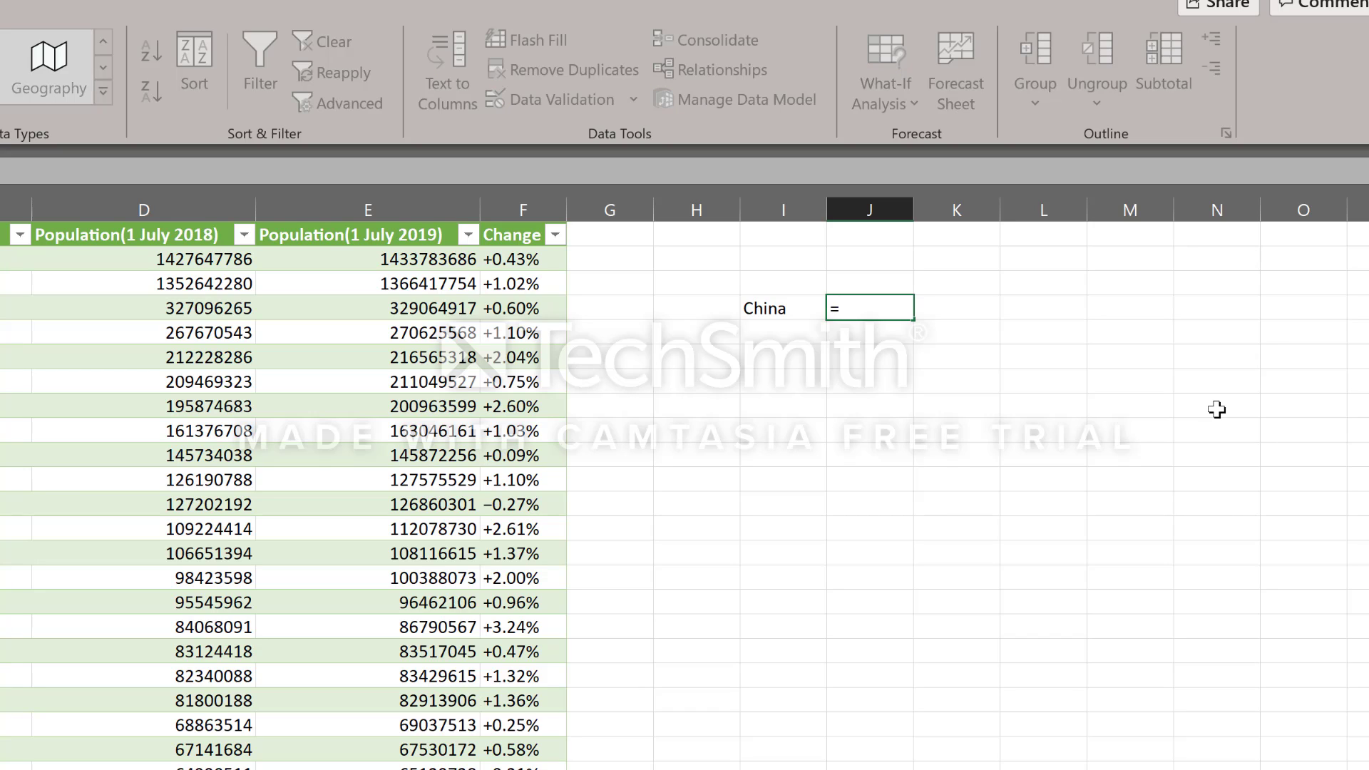
pyautogui.write('vlook')
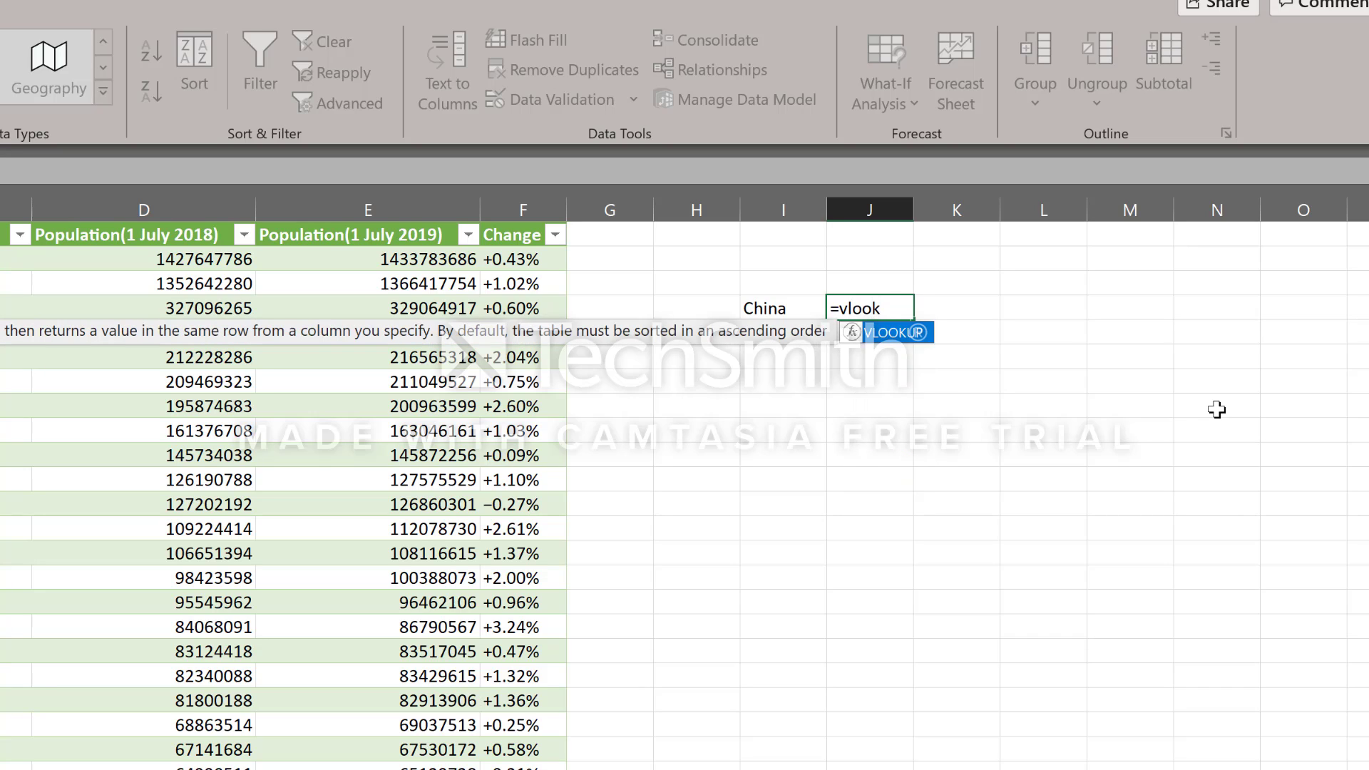
pyautogui.write('up(')
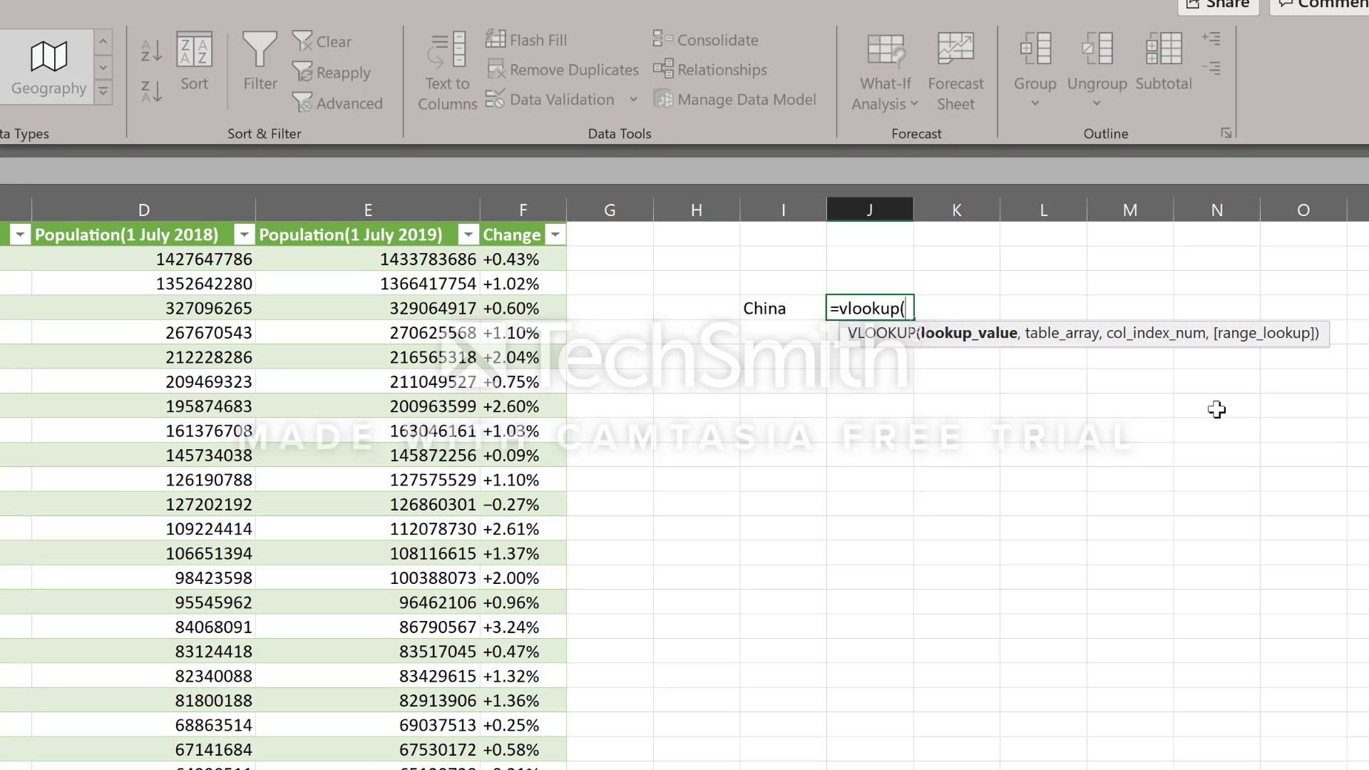
pyautogui.write('I4,')
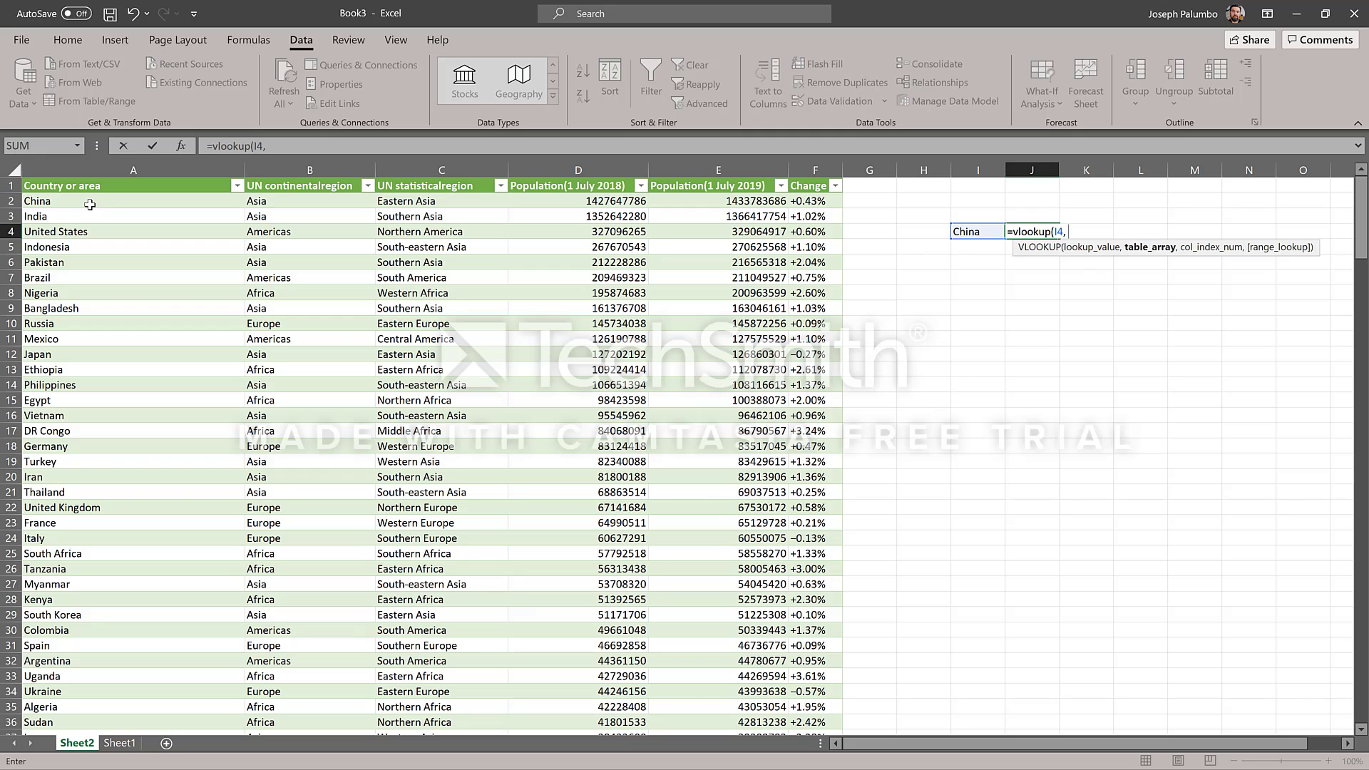
# Step: Specify A2:D234 as the VLOOKUP table array, from China's name to Vatican City's 2018 population
pyautogui.click(89, 205)
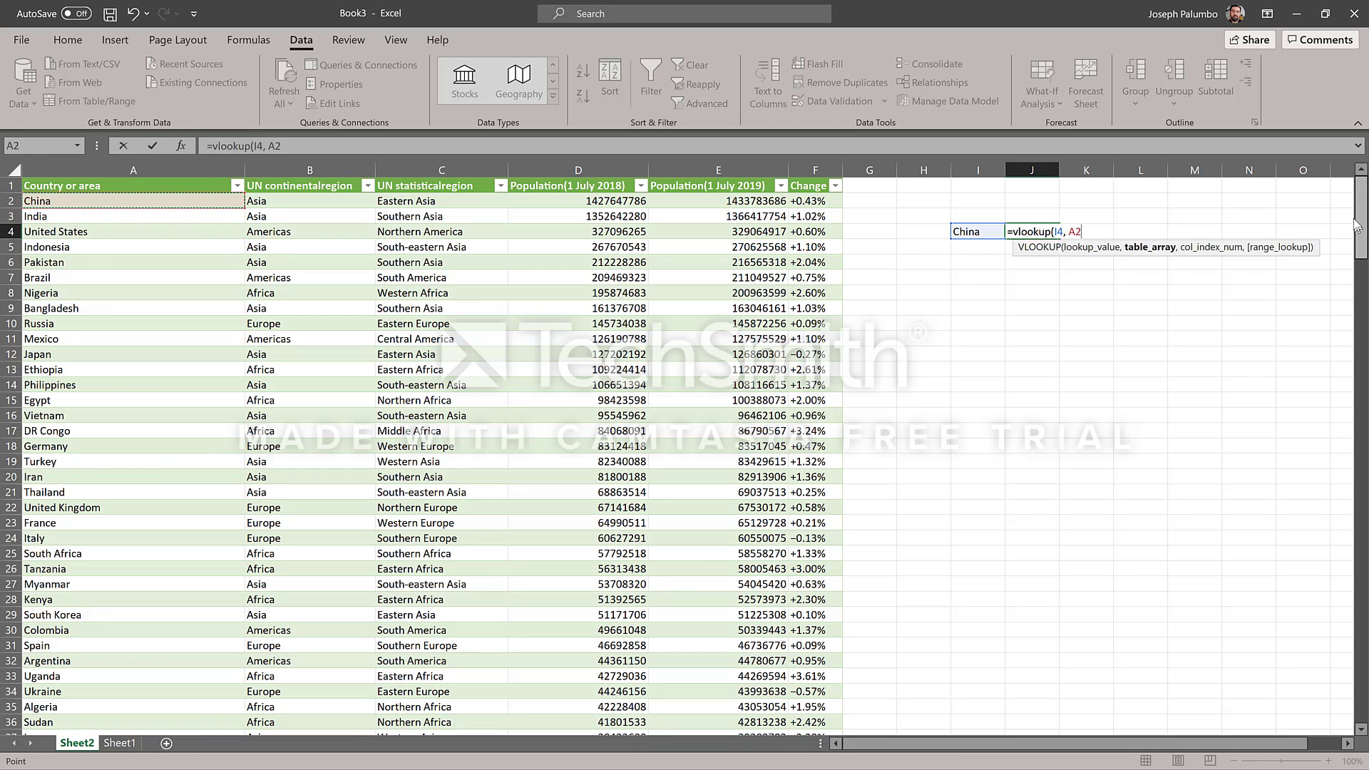
pyautogui.scroll(-5, 1355, 278)
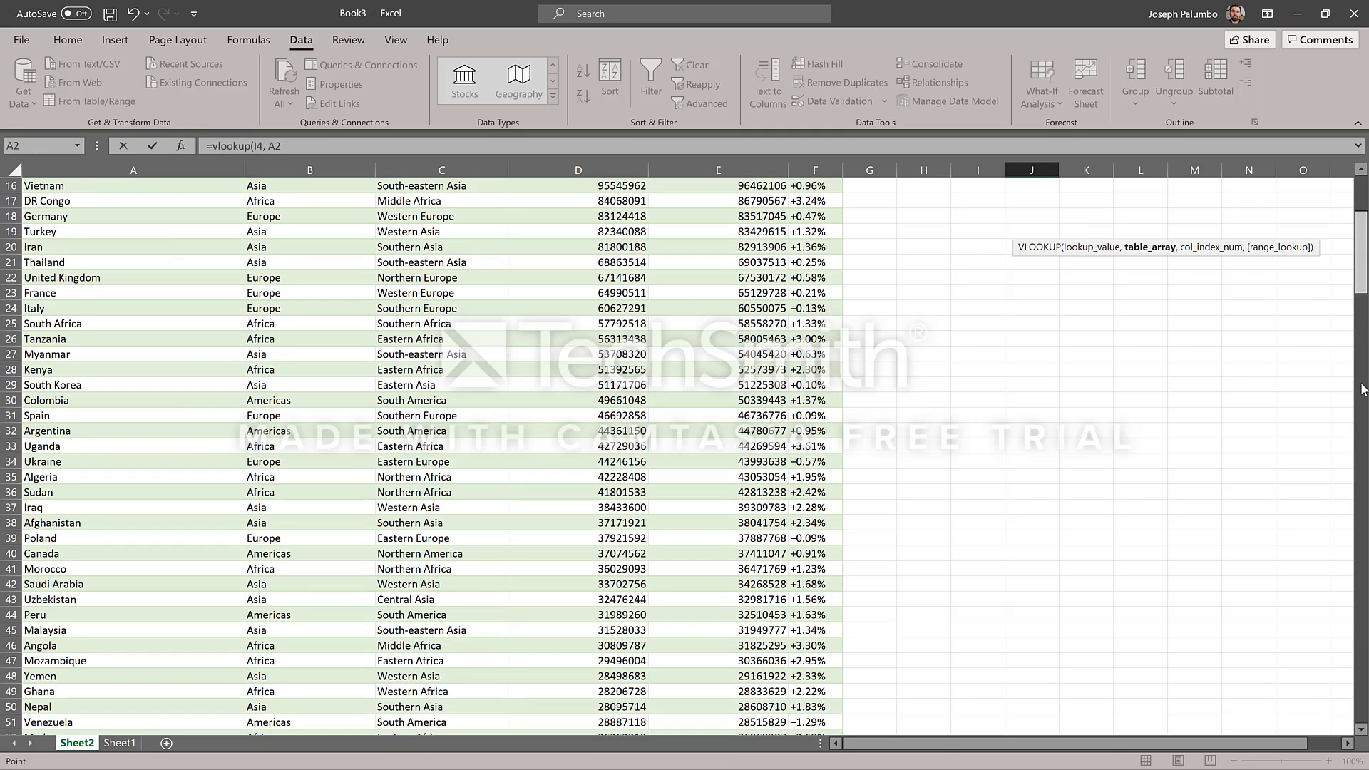
pyautogui.click(1361, 384)
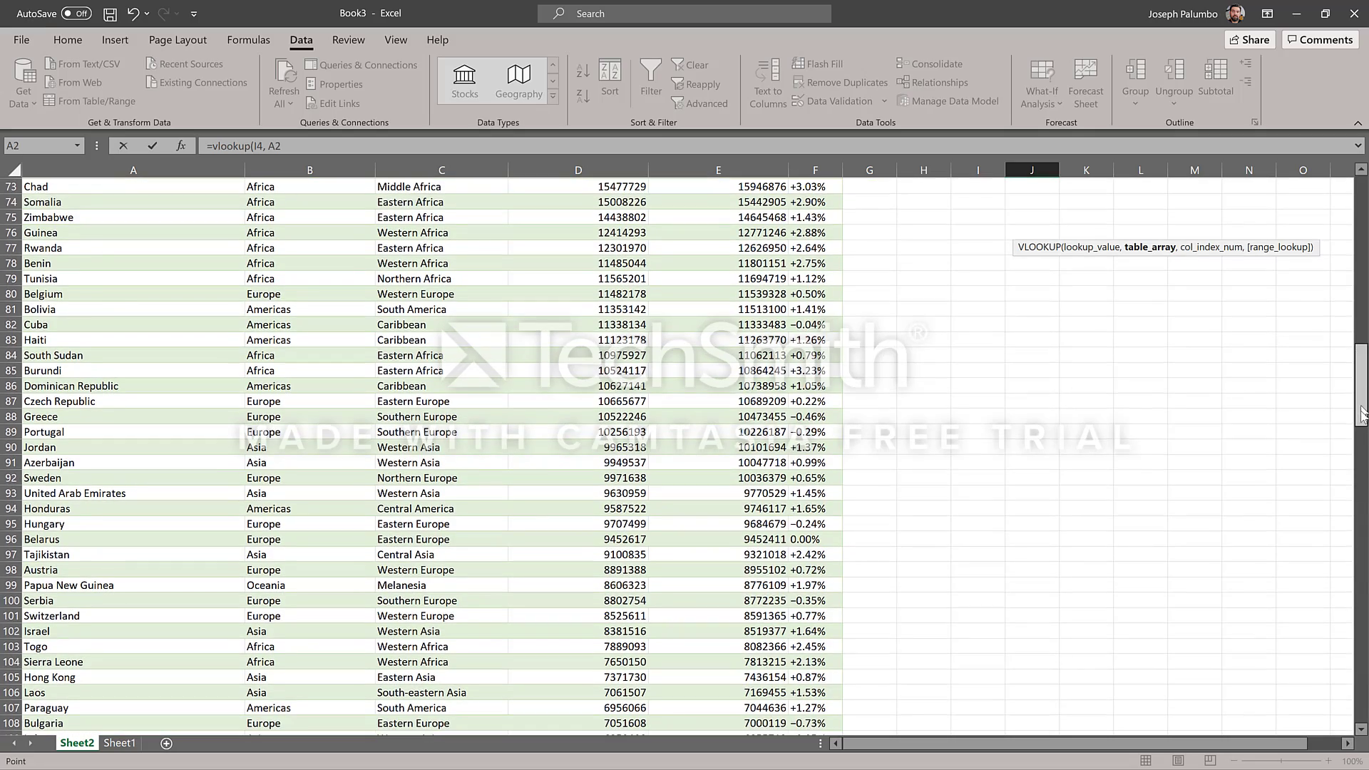
pyautogui.moveTo(1362, 414); pyautogui.dragTo(1362, 707)
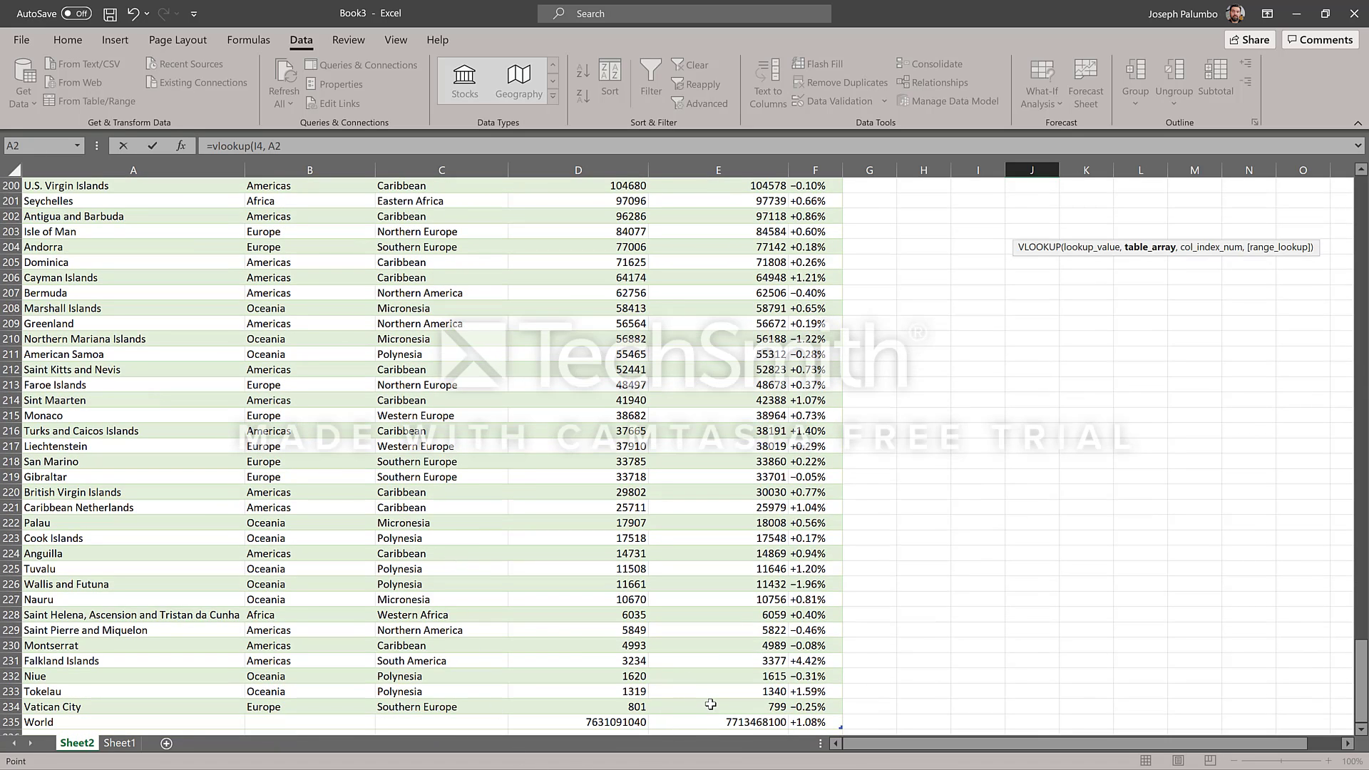
pyautogui.keyDown('shift'); pyautogui.click(613, 707); pyautogui.keyUp('shift')
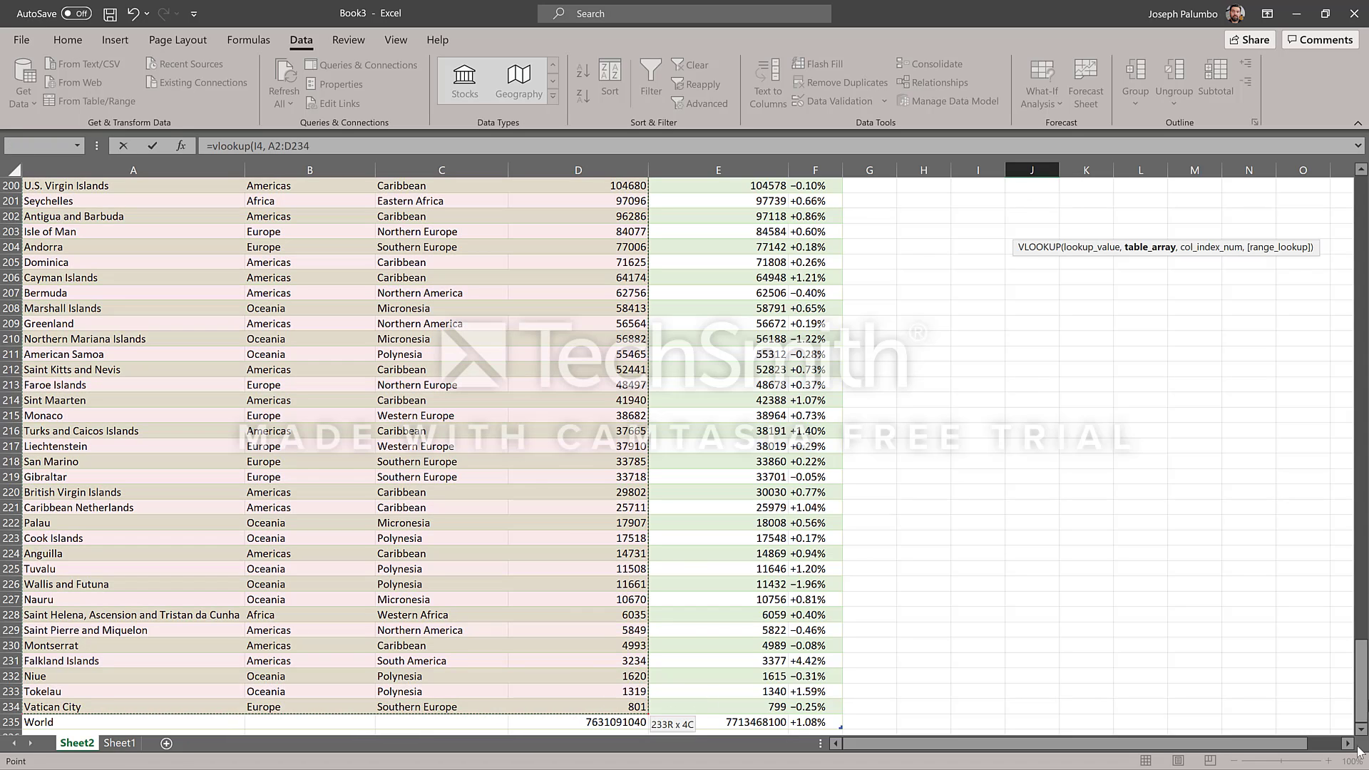
pyautogui.scroll(20, 1311, 292)
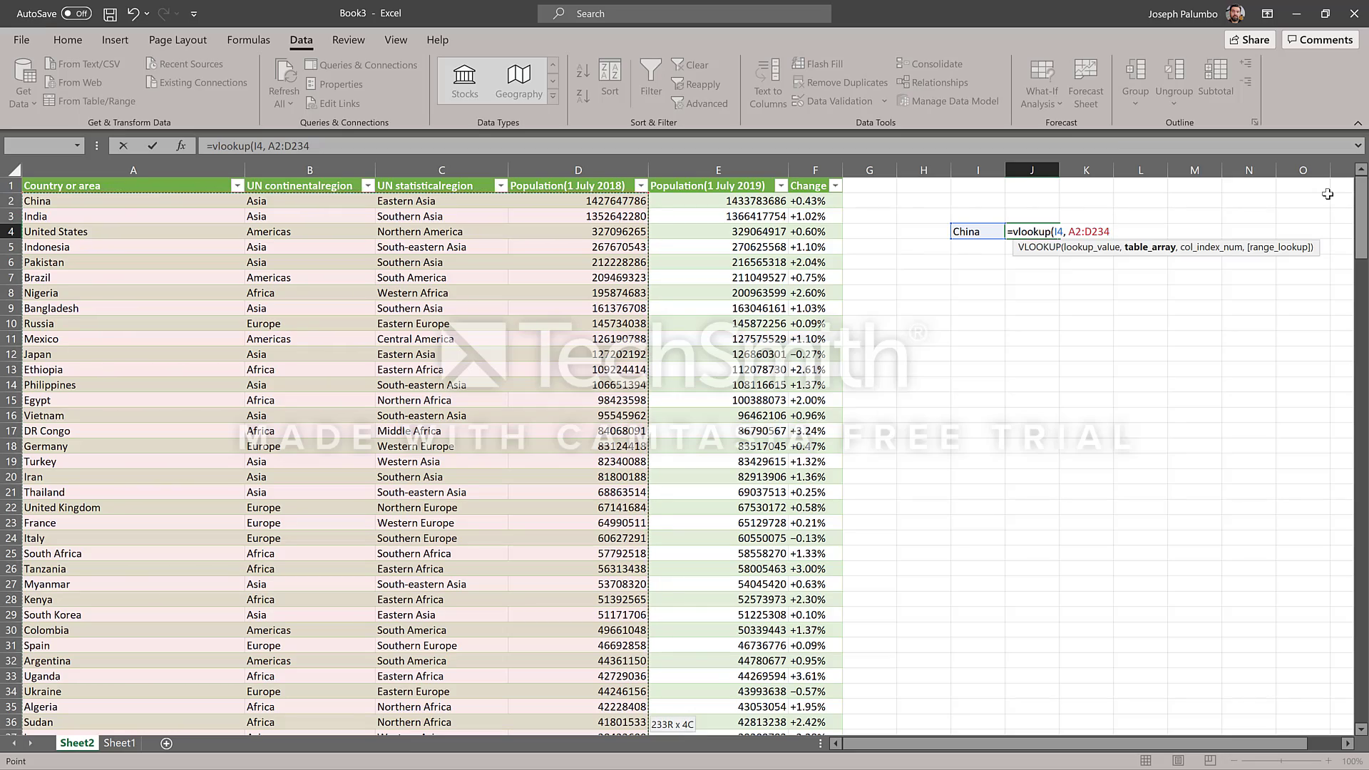
# Step: Complete the VLOOKUP with column index 4 and FALSE for an exact match, and enter the formula
pyautogui.write(', 4')
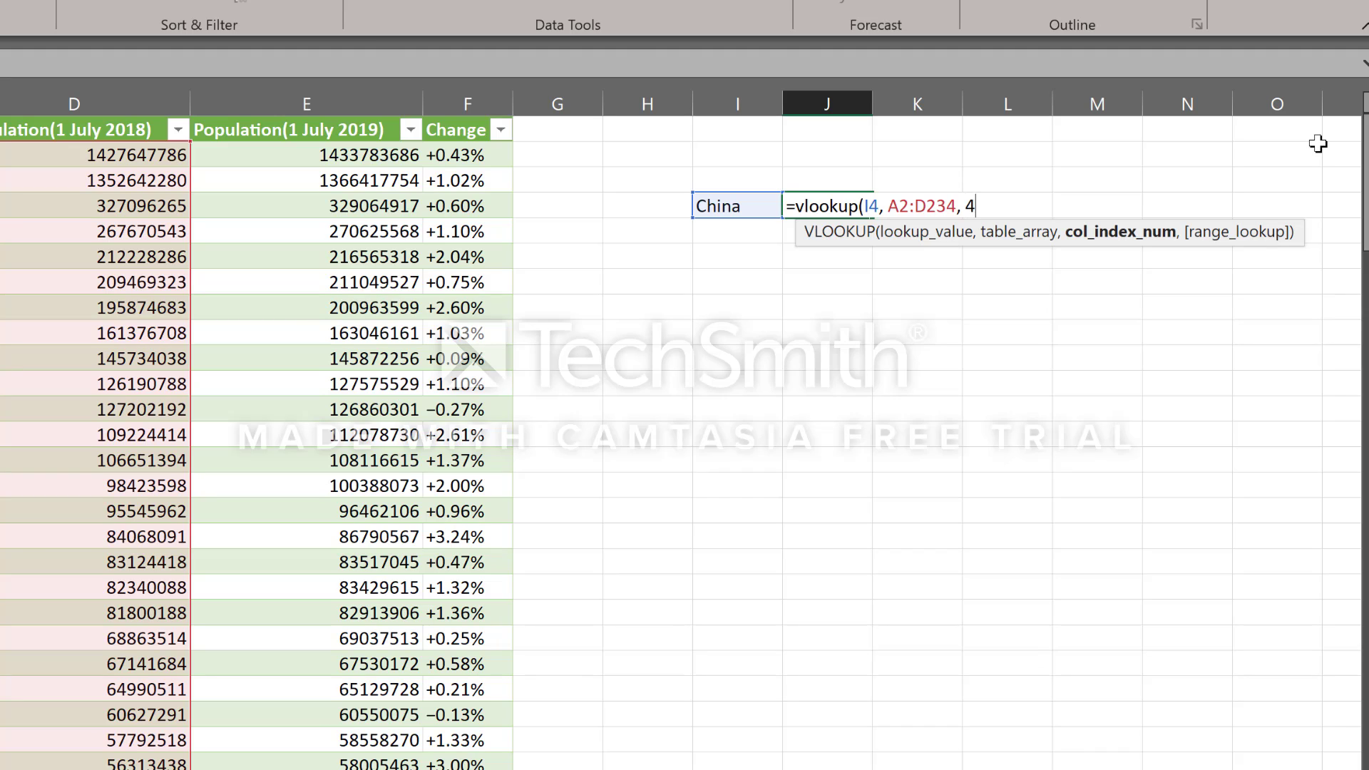
pyautogui.write(',')
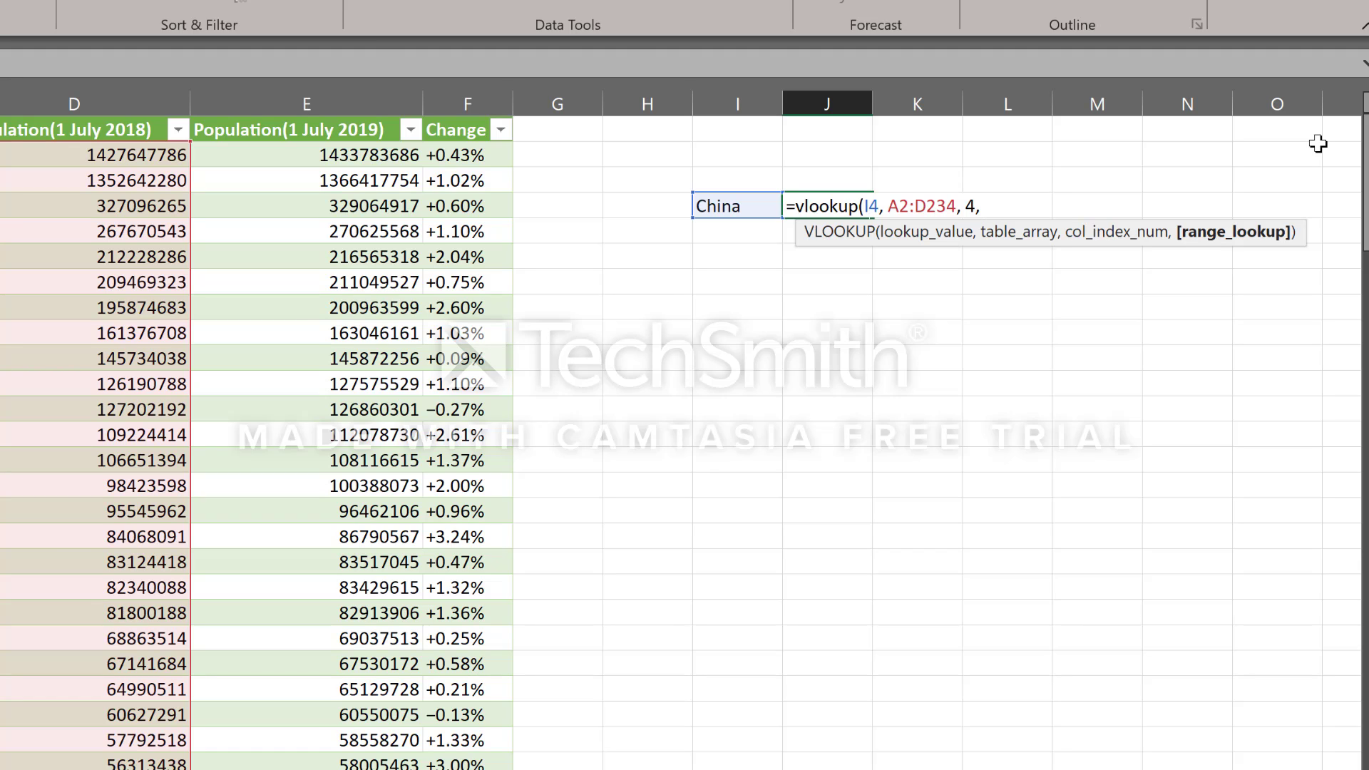
pyautogui.write('FALSE)')
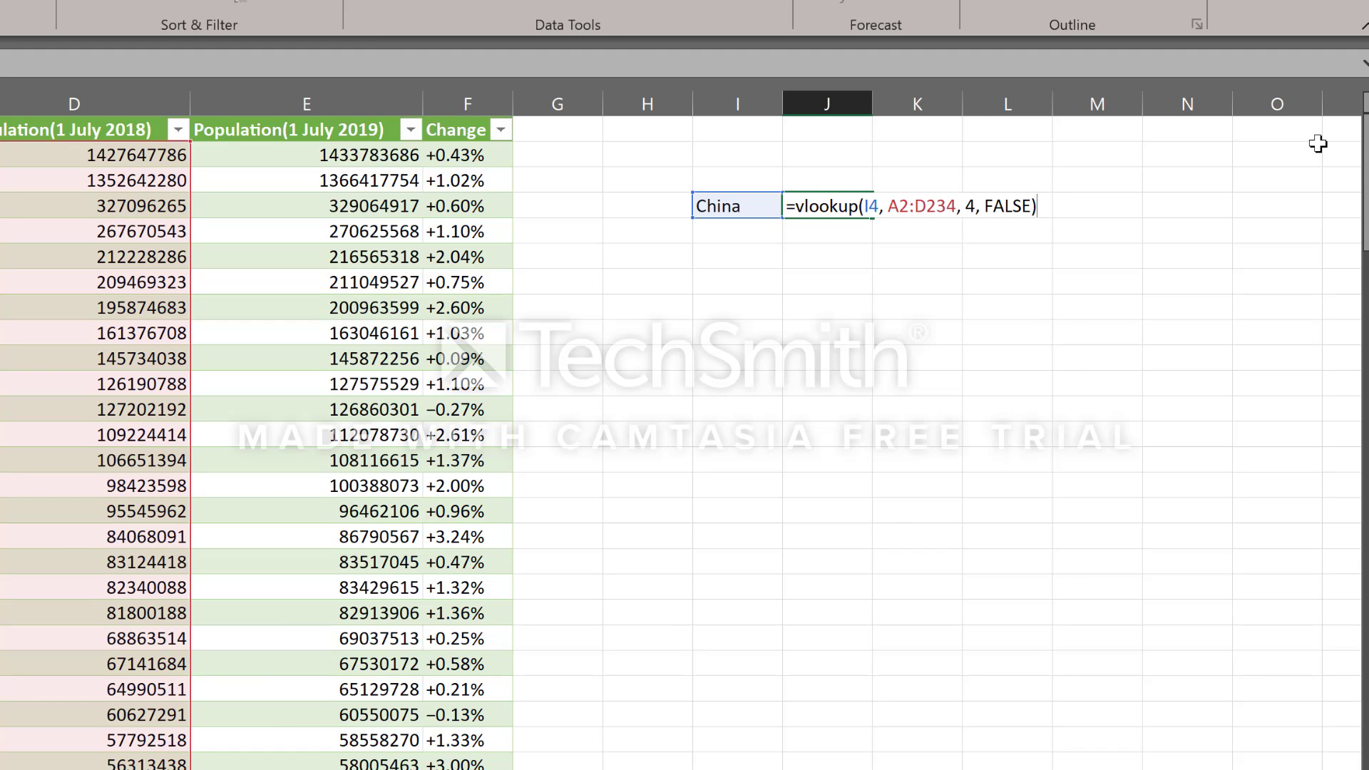
pyautogui.press('Return')
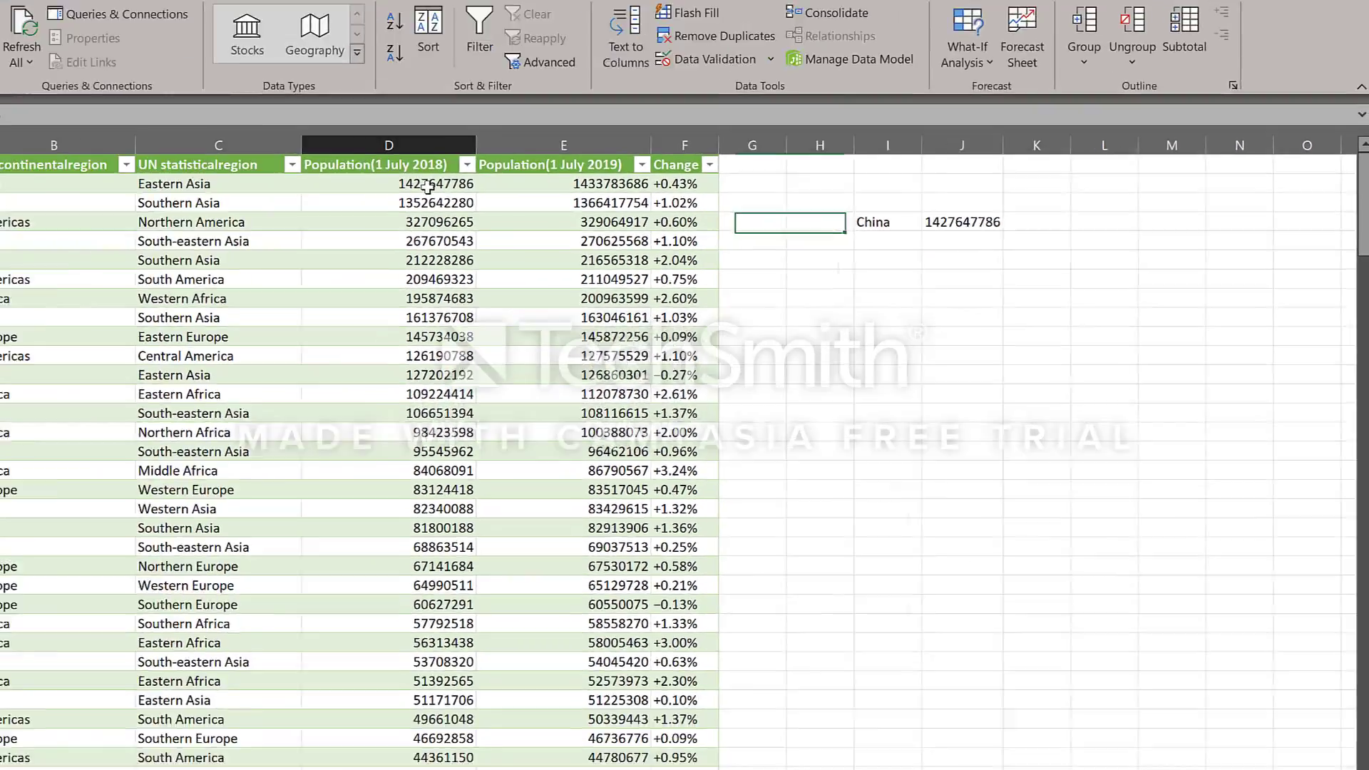
# Step: Format the Population (1 July 2018) values in D2:D235 with comma separators and no decimal places
pyautogui.click(127, 164)
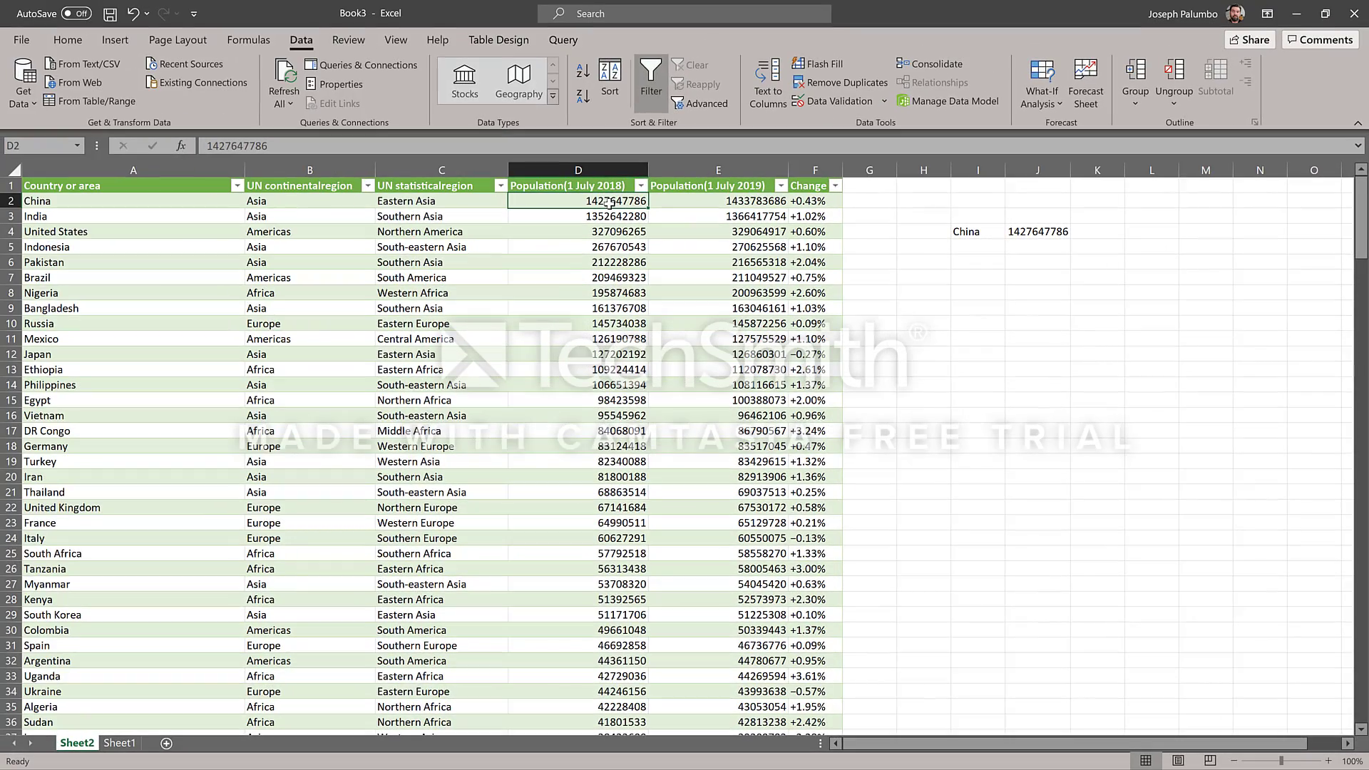
pyautogui.hotkey('ctrl', 'shift', 'Down')
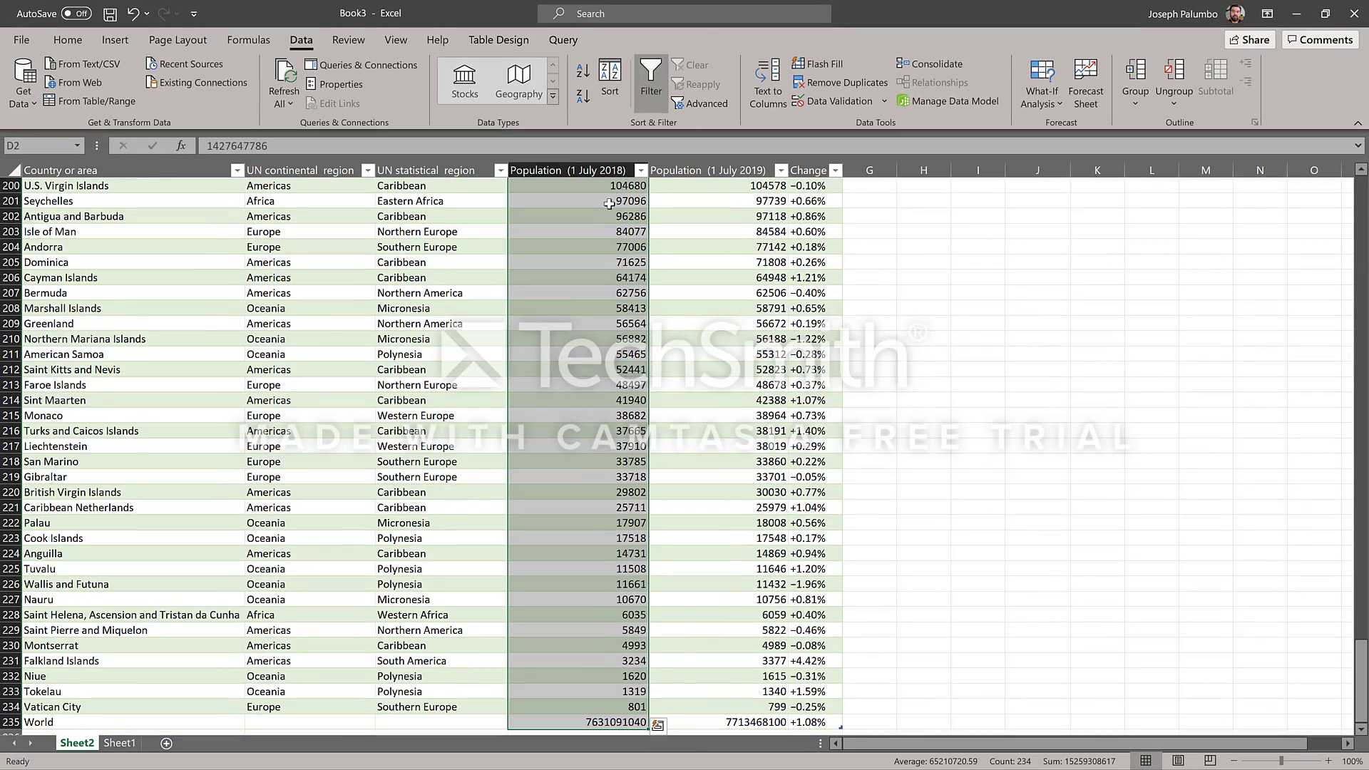
pyautogui.click(60, 43)
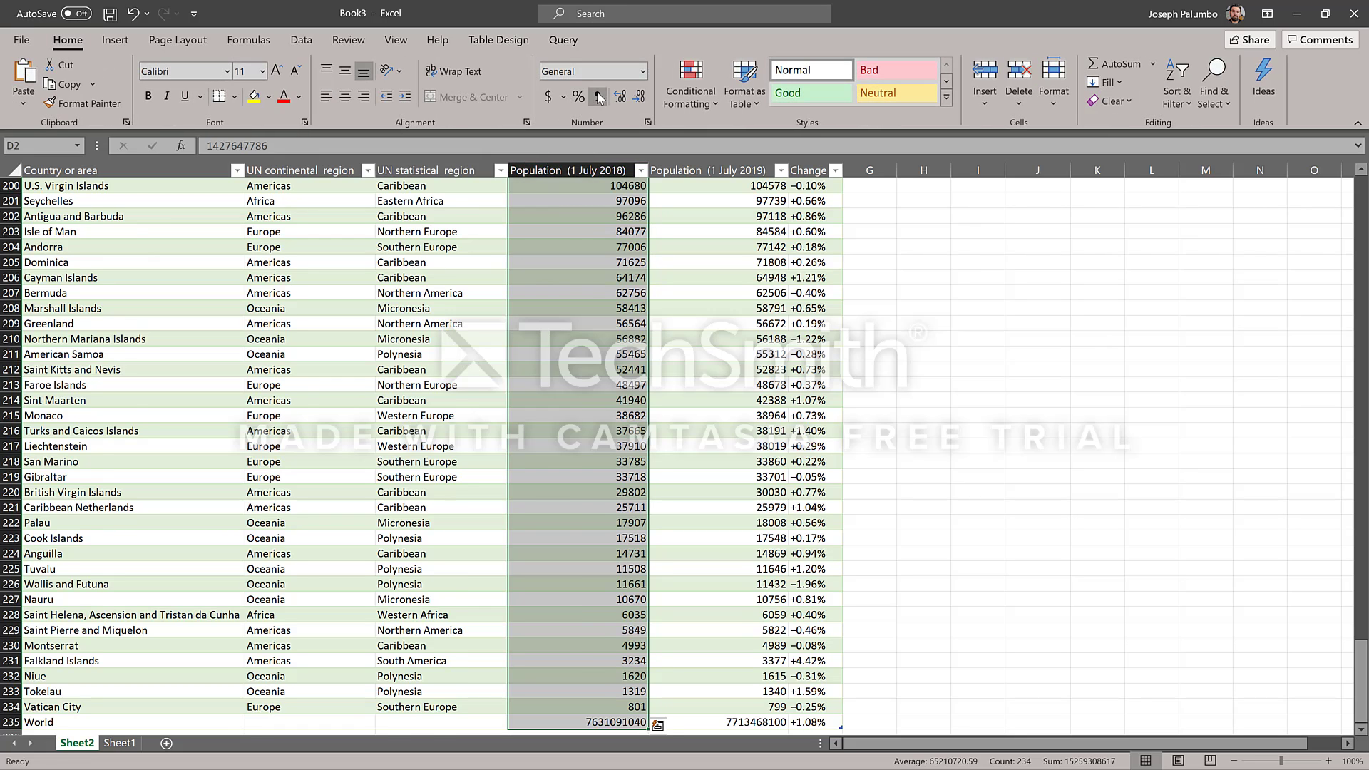
pyautogui.click(598, 96)
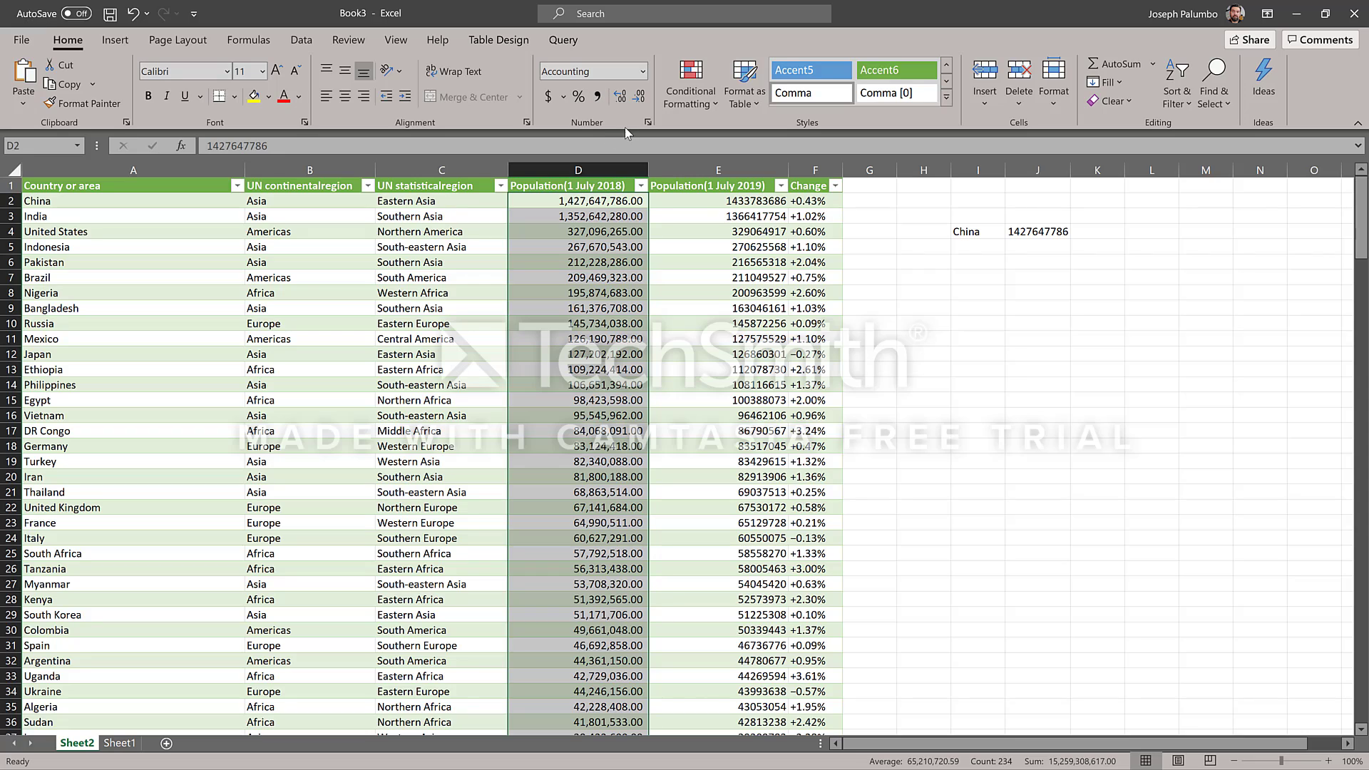
pyautogui.click(640, 97)
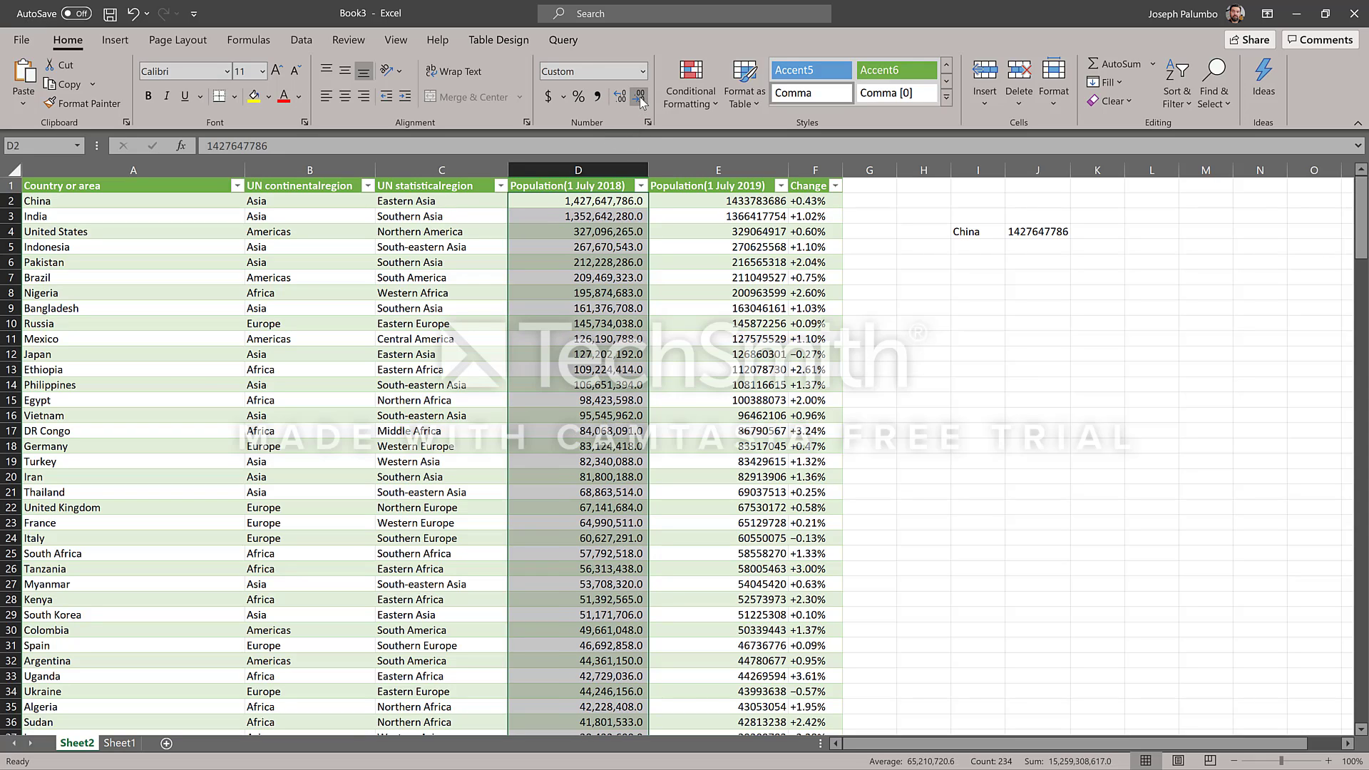
pyautogui.click(640, 97)
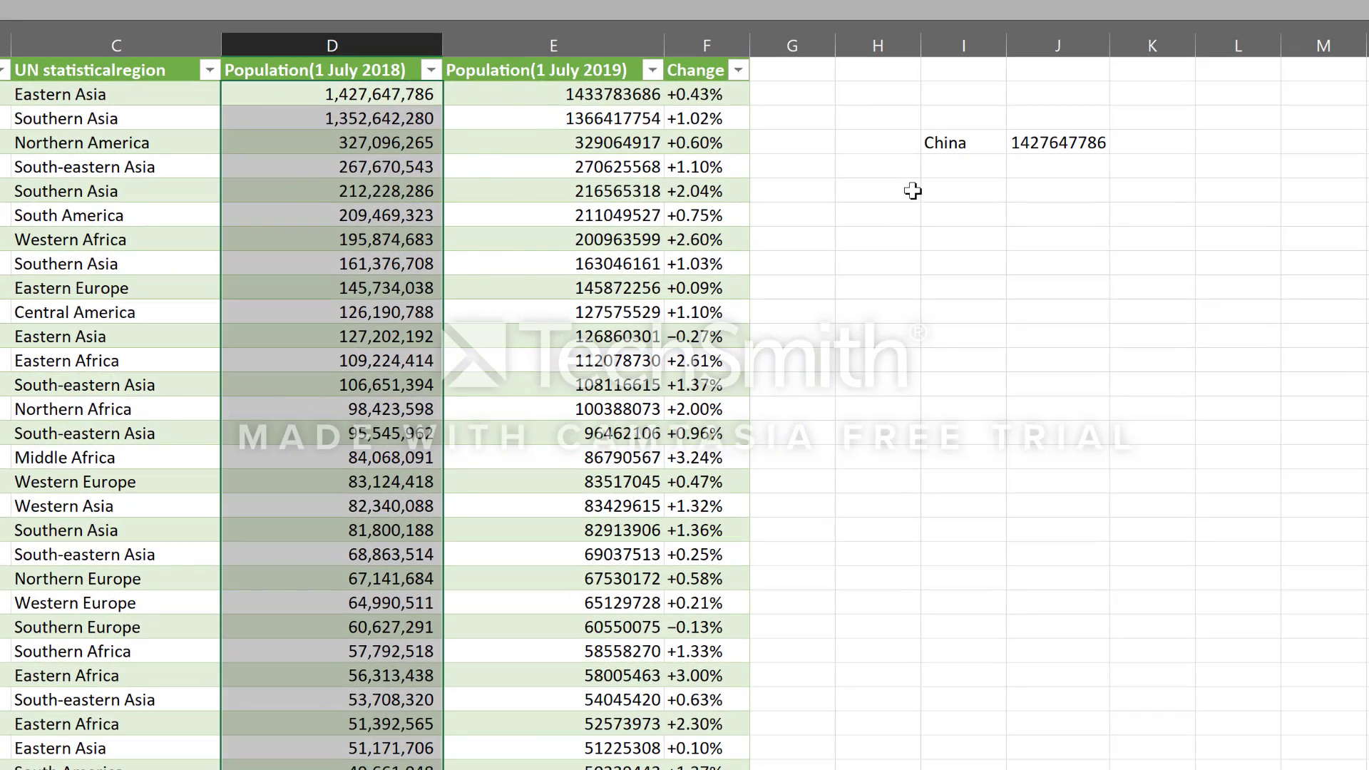
# Step: Choose United States from the country dropdown in I4 to test the population lookup
pyautogui.click(905, 194)
pyautogui.click(975, 149)
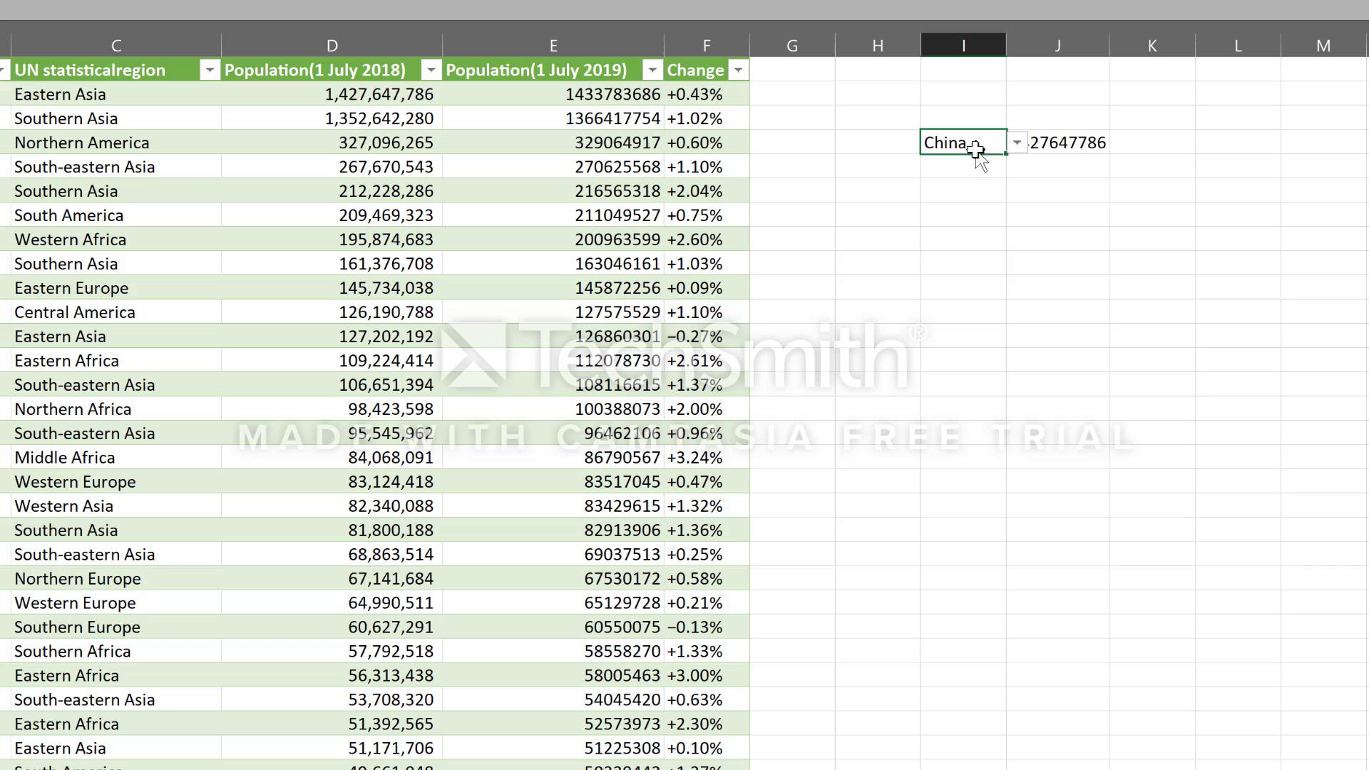
pyautogui.click(1017, 143)
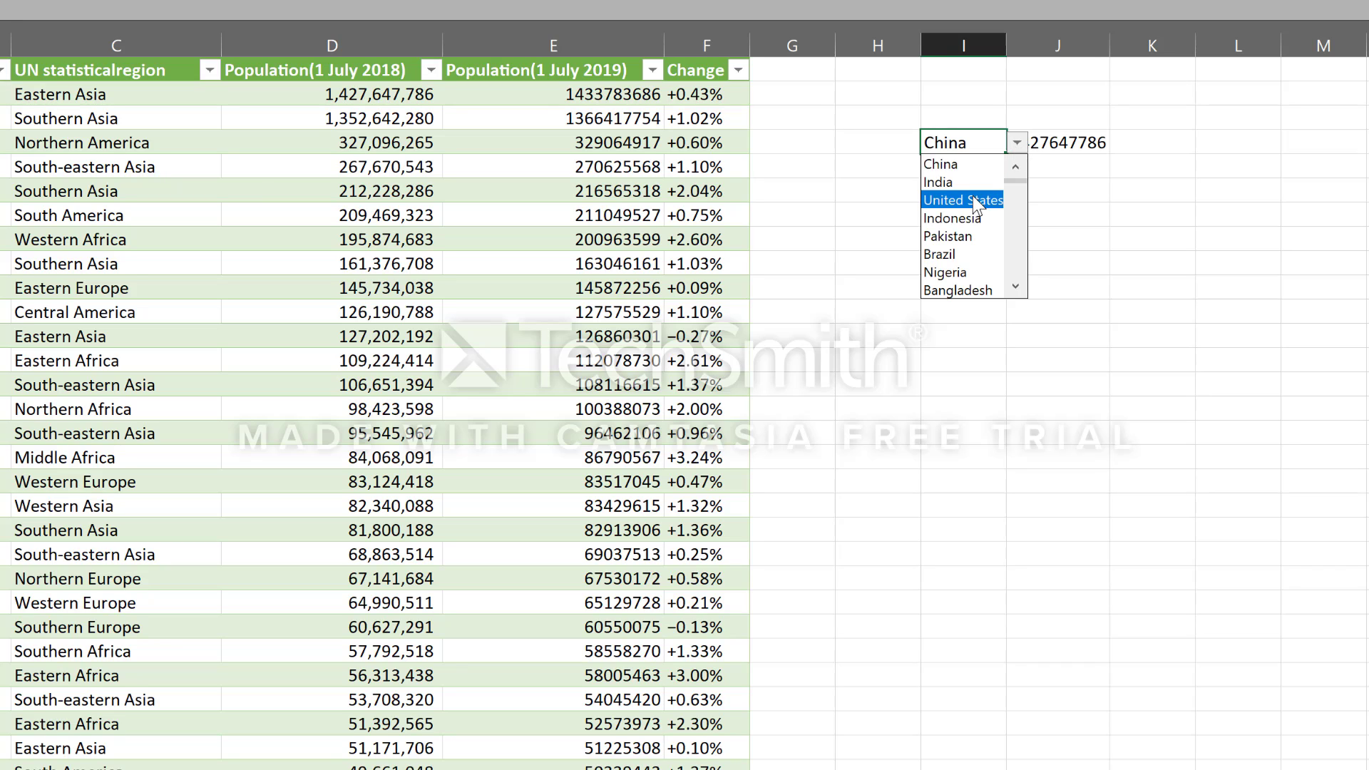
pyautogui.click(974, 198)
pyautogui.click(1034, 214)
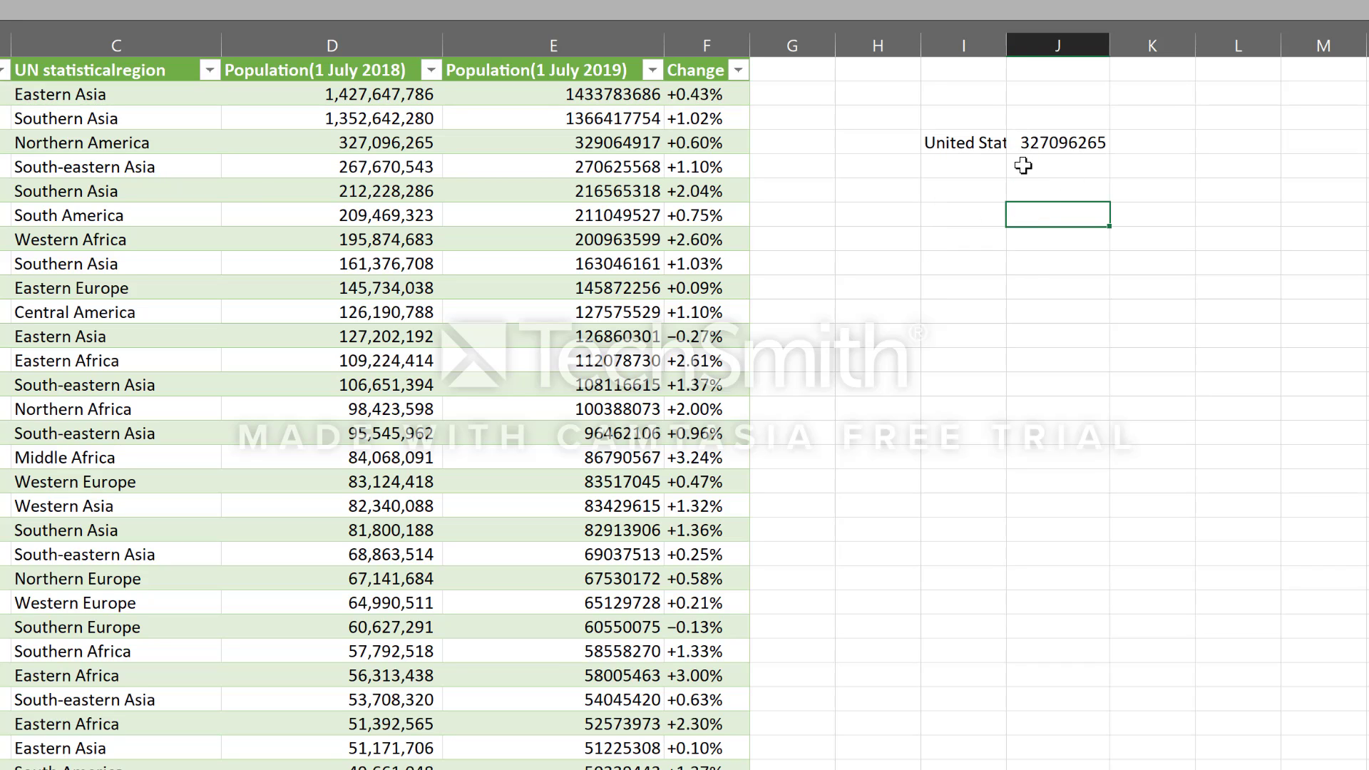
# Step: Format the VLOOKUP population result in J4 with comma separators and no decimal places
pyautogui.click(1046, 143)
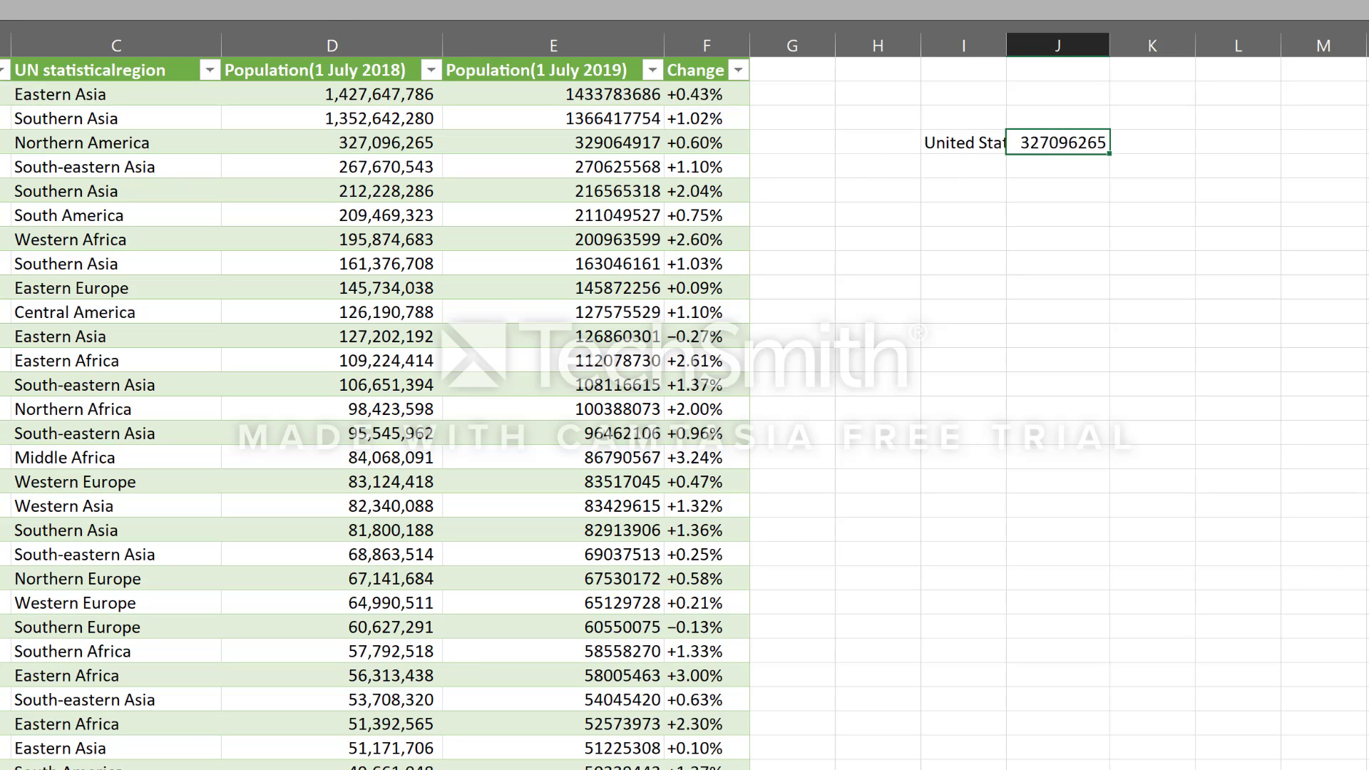
pyautogui.click(340, 1)
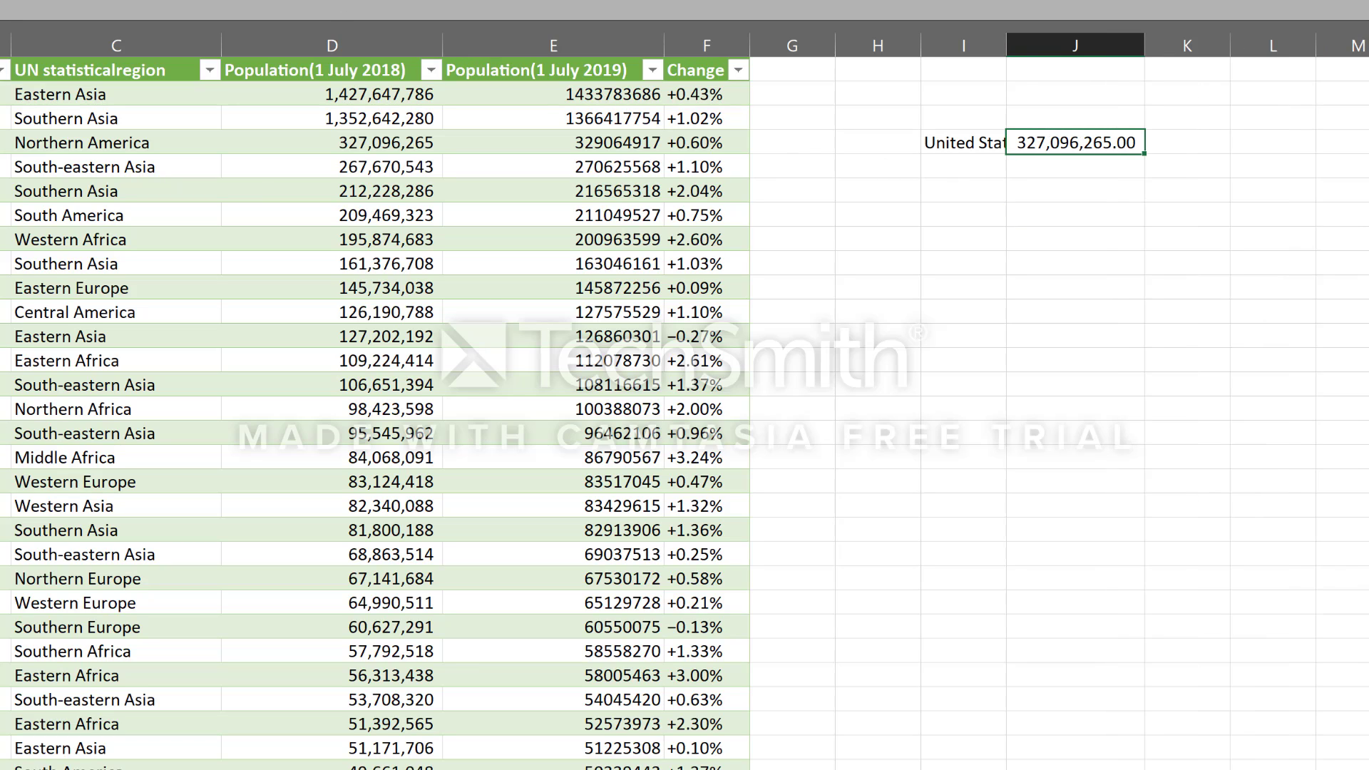
pyautogui.click(400, 1)
pyautogui.click(399, 1)
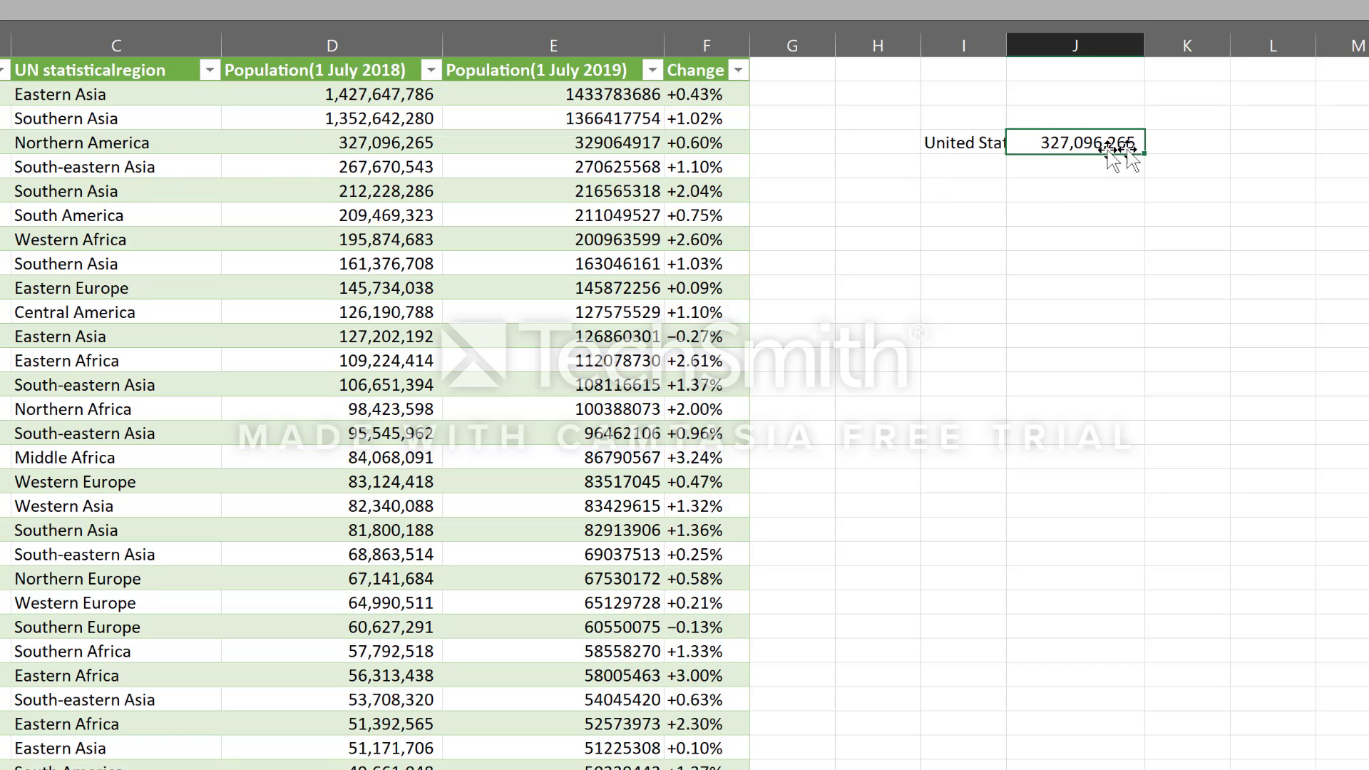
# Step: Choose Vatican City, the last entry of the country dropdown in I4, to look up its population
pyautogui.click(993, 142)
pyautogui.click(1018, 144)
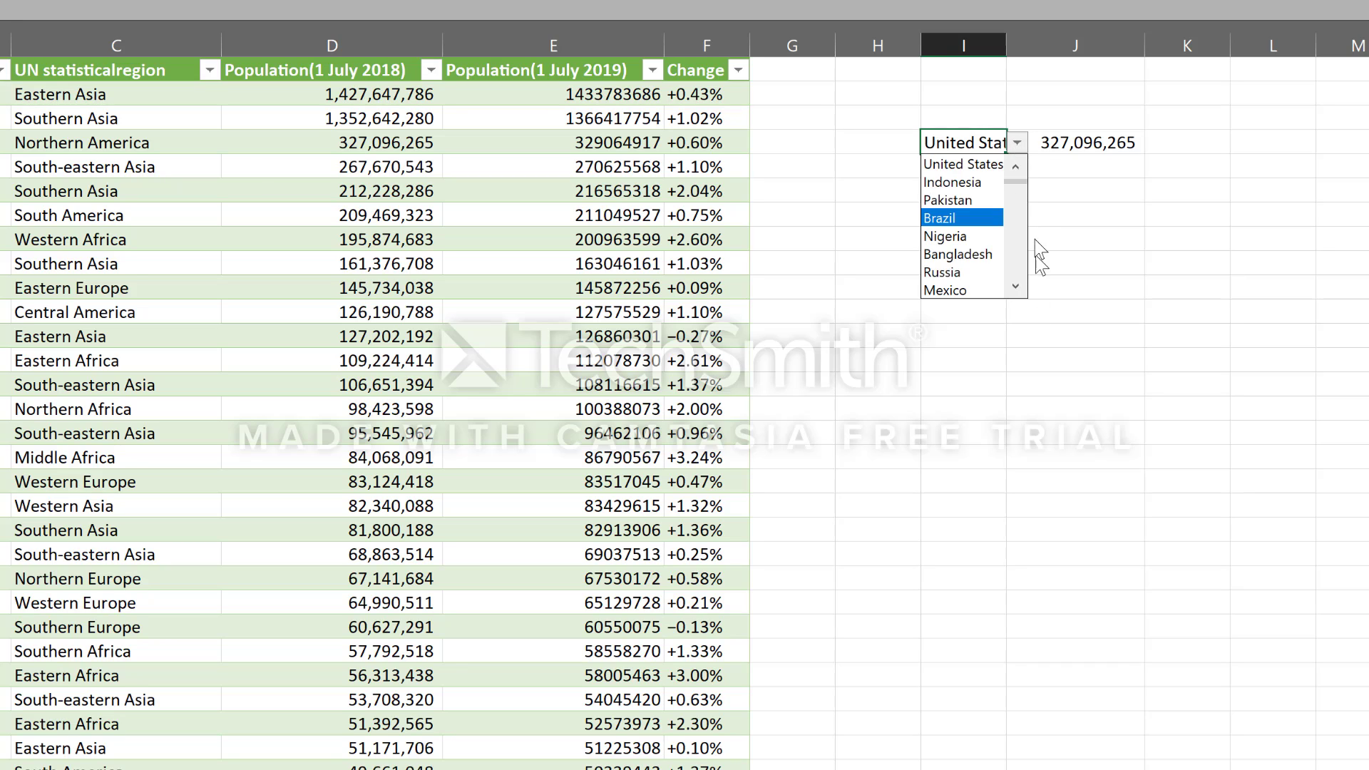
pyautogui.scroll(1, 1009, 178)
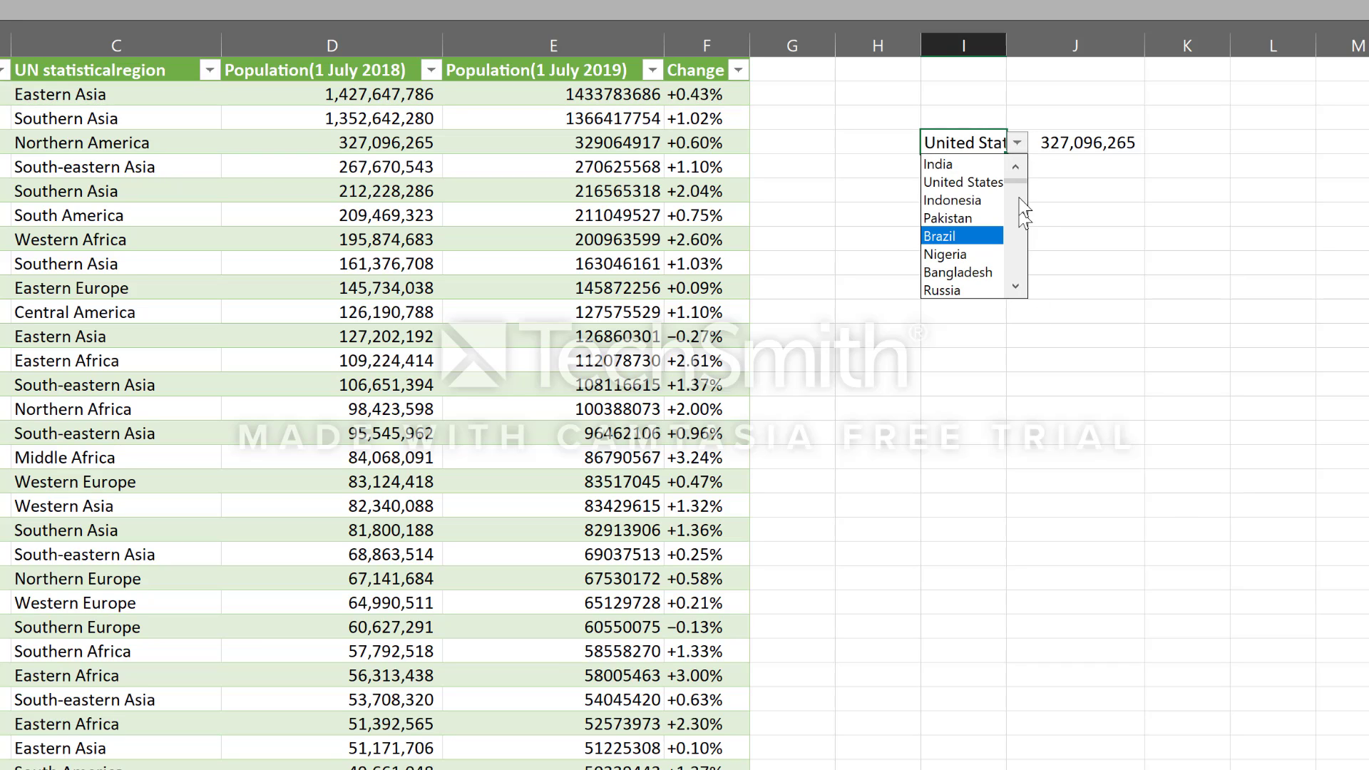
pyautogui.moveTo(1018, 182); pyautogui.dragTo(1020, 275)
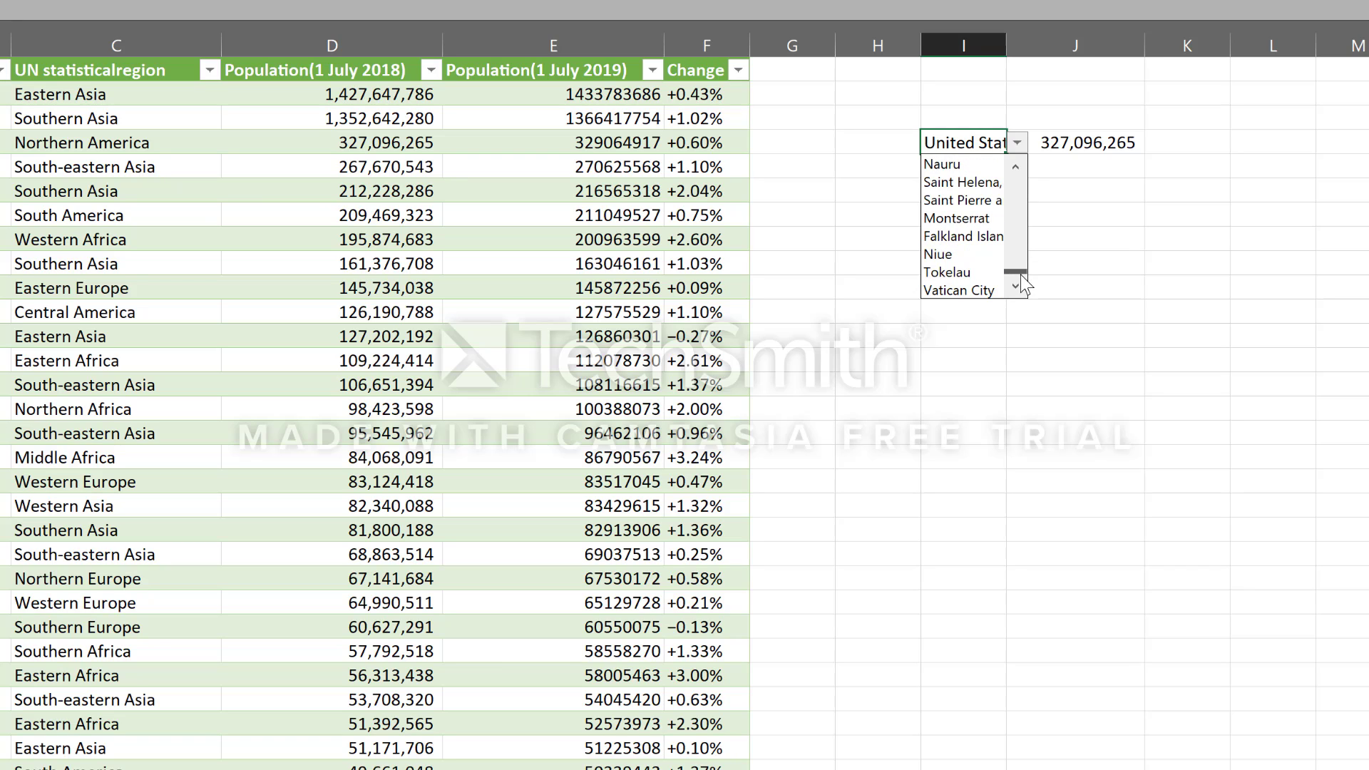
pyautogui.click(964, 291)
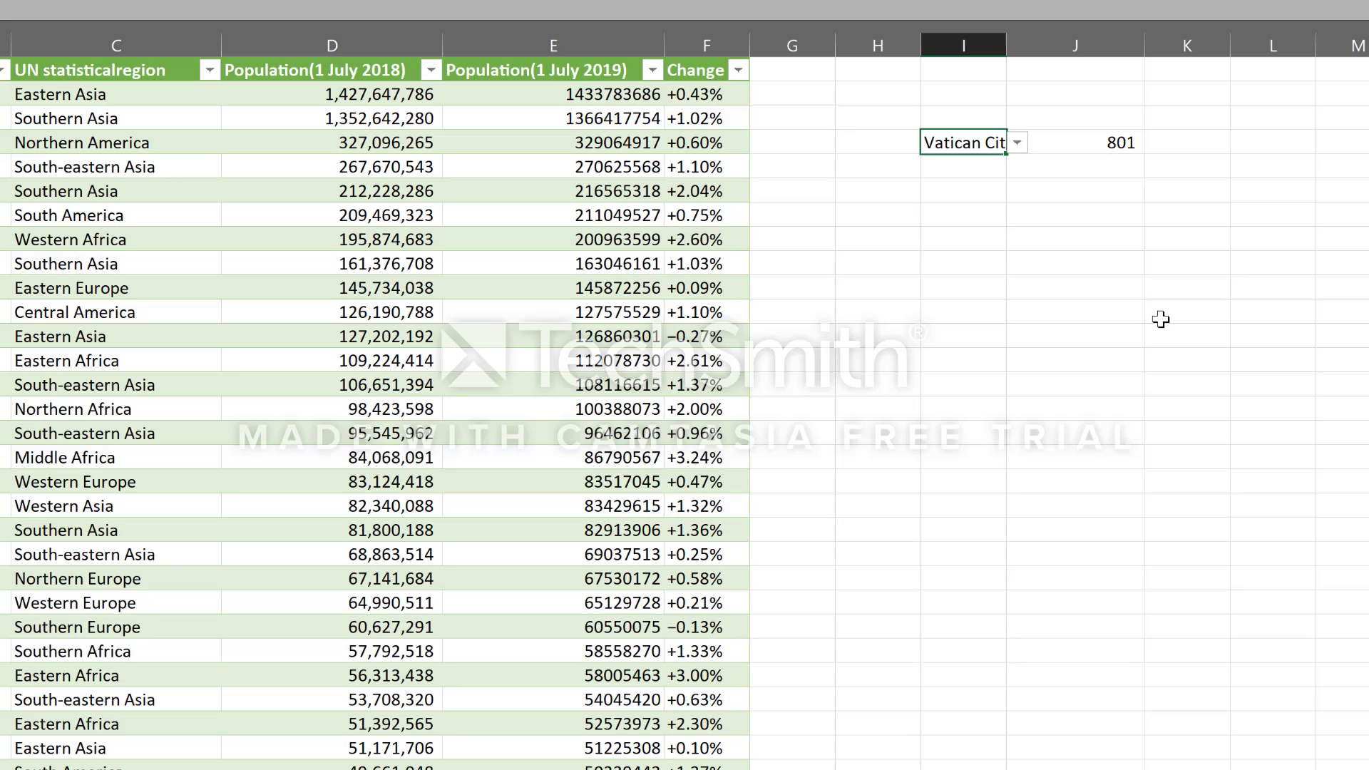